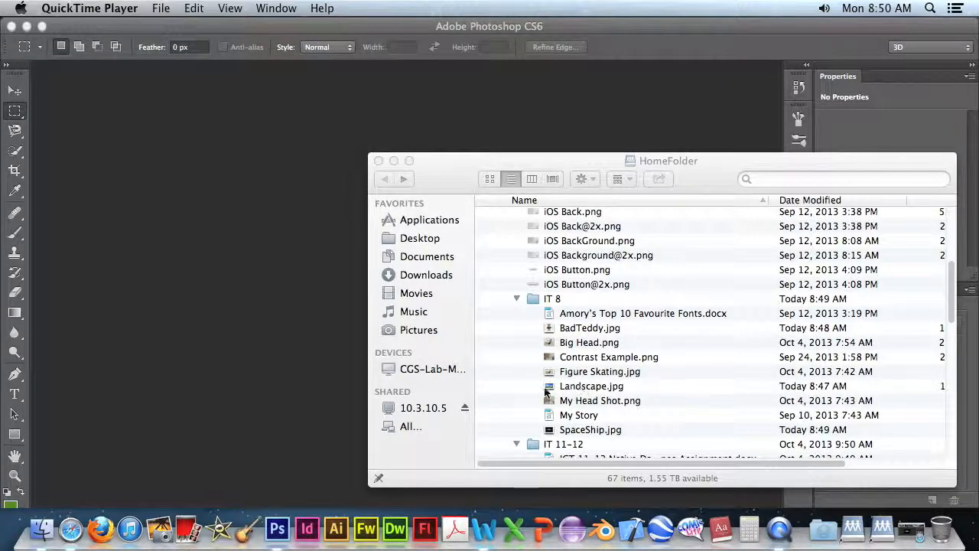
Open Landscape.jpg from the IT 8 folder in Photoshop and place BadTeddy.jpg onto it as a new layer
{"action": "left_click_drag", "start_coordinate": [552, 390], "coordinate": [285, 315]}
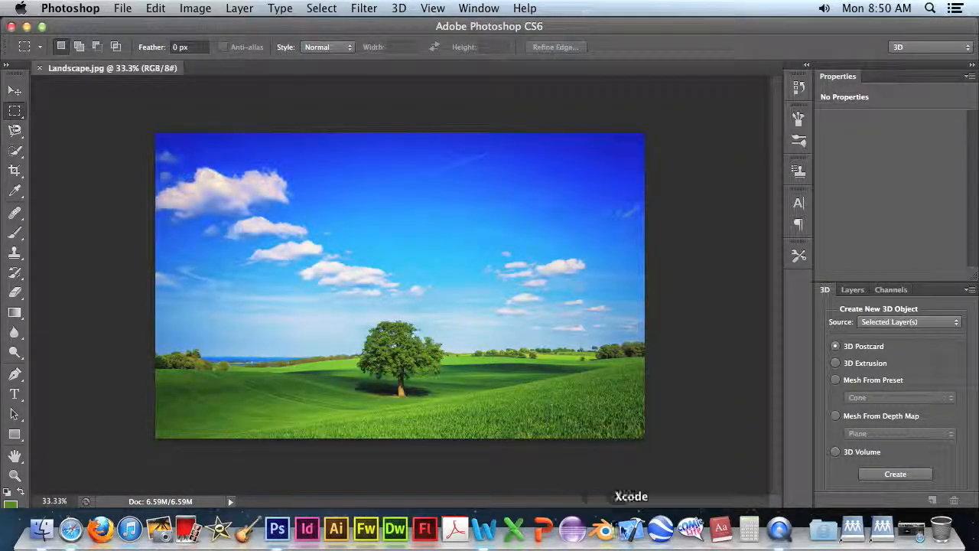
{"action": "key", "text": "ctrl+Up"}
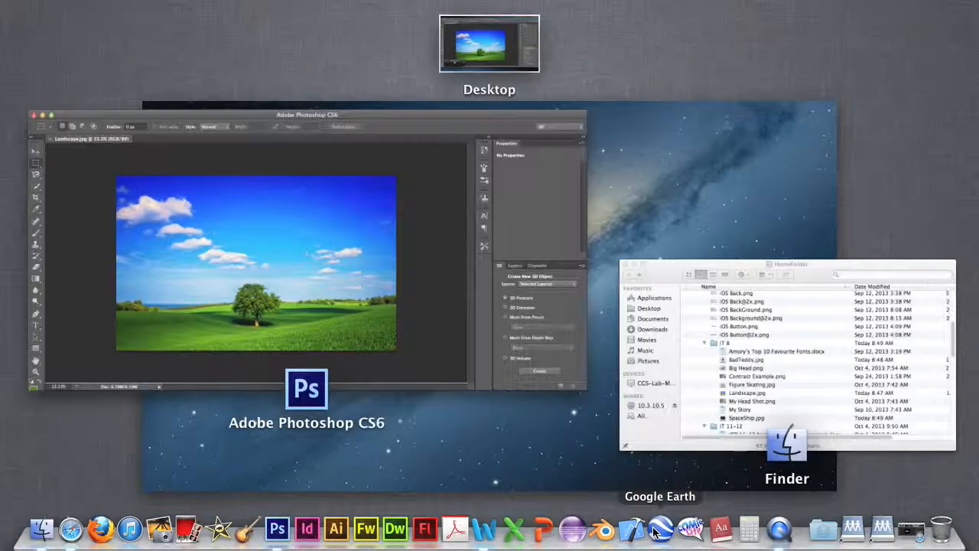
{"action": "left_click", "coordinate": [658, 435]}
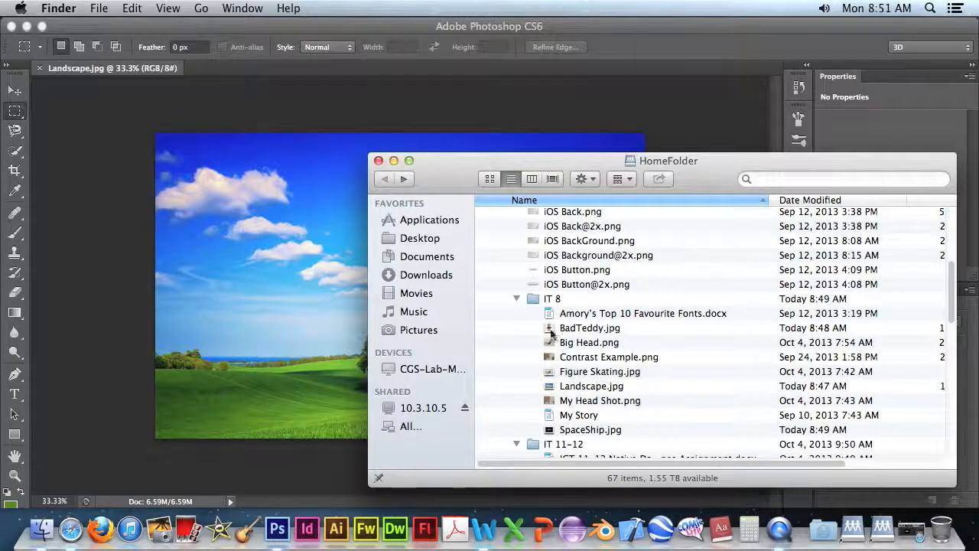
{"action": "left_click_drag", "start_coordinate": [547, 327], "coordinate": [249, 267]}
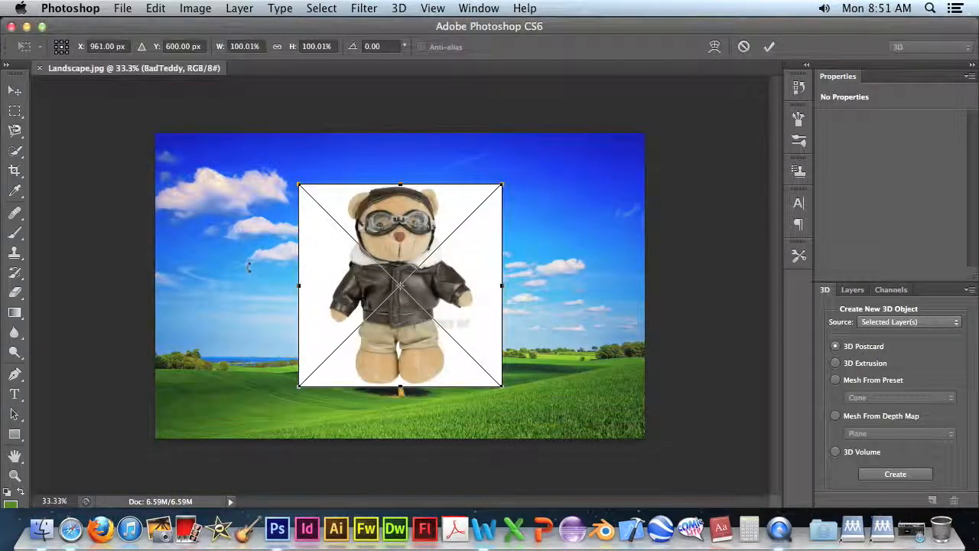
{"action": "key", "text": "Return"}
Switch to the Magic Wand tool and set its tolerance to 2
{"action": "key", "text": "w"}
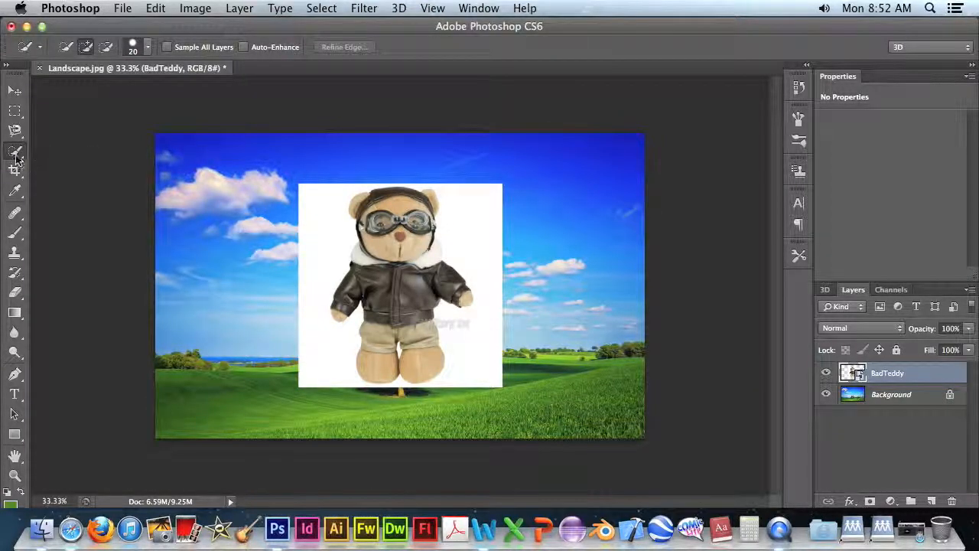
{"action": "left_click_drag", "start_coordinate": [15, 151], "coordinate": [62, 163]}
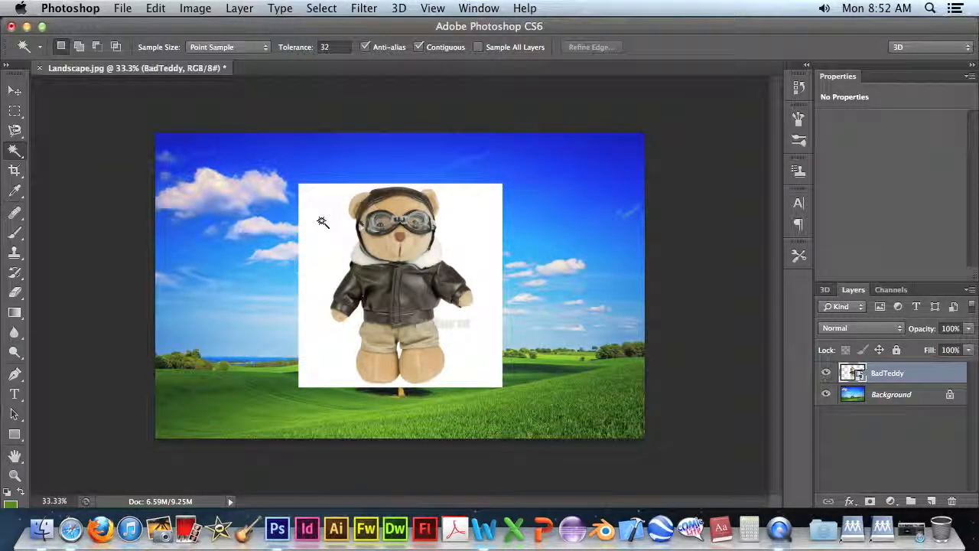
{"action": "double_click", "coordinate": [329, 46]}
{"action": "type", "text": "2"}
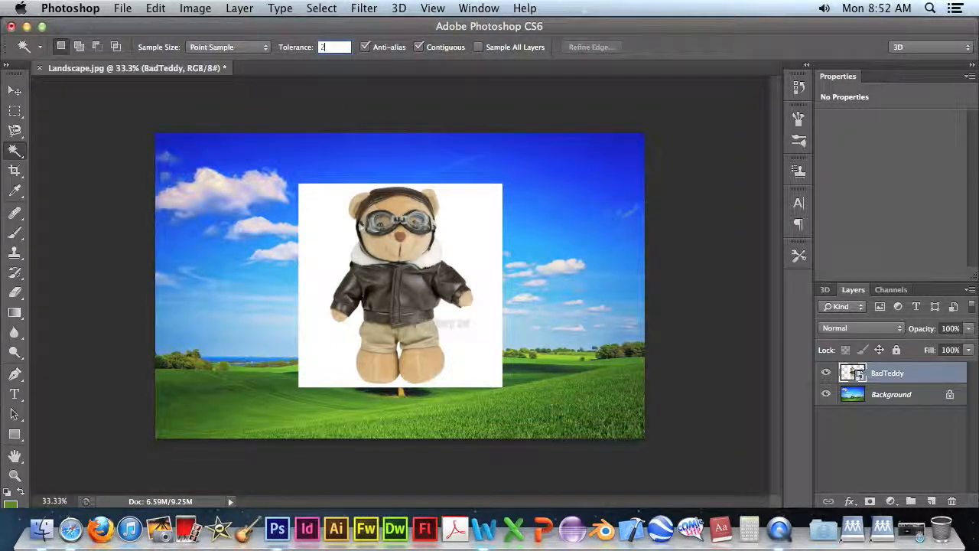
{"action": "key", "text": "Return"}
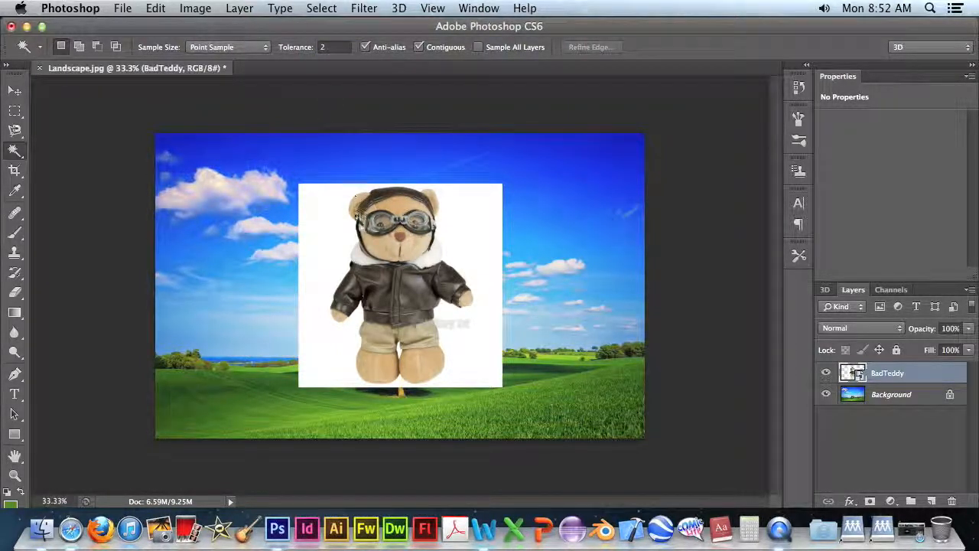
Try to delete the white background around the teddy directly from the smart object layer, and clear the selection
{"action": "left_click", "coordinate": [320, 238]}
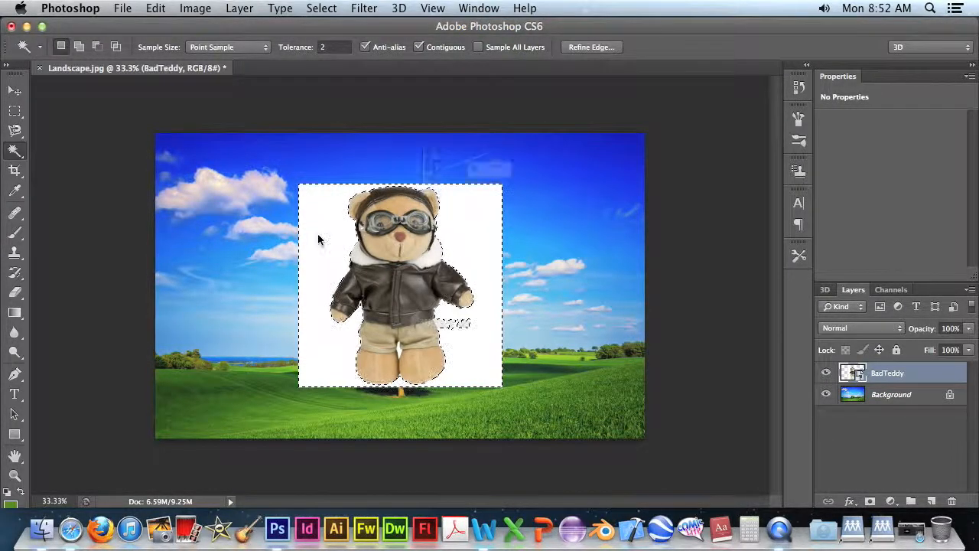
{"action": "key", "text": "Delete"}
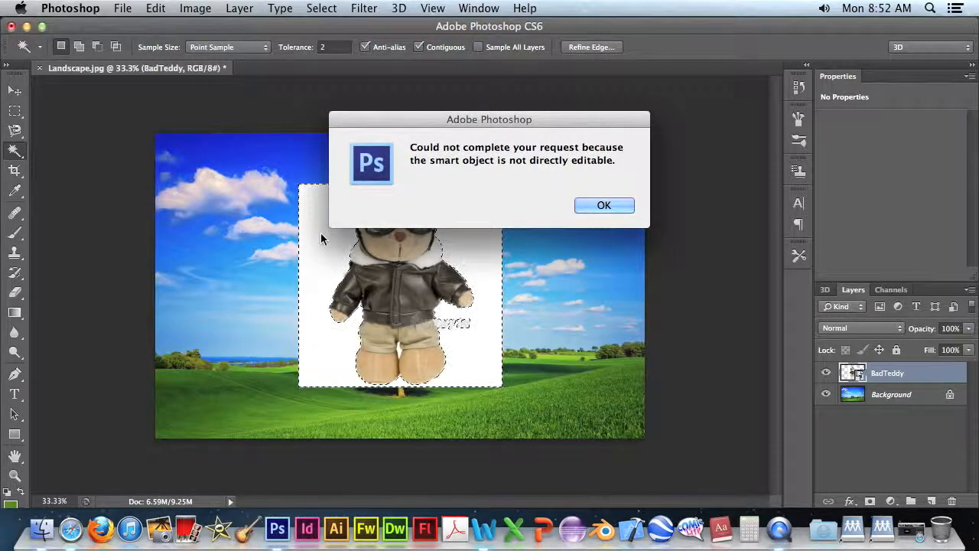
{"action": "left_click", "coordinate": [612, 204]}
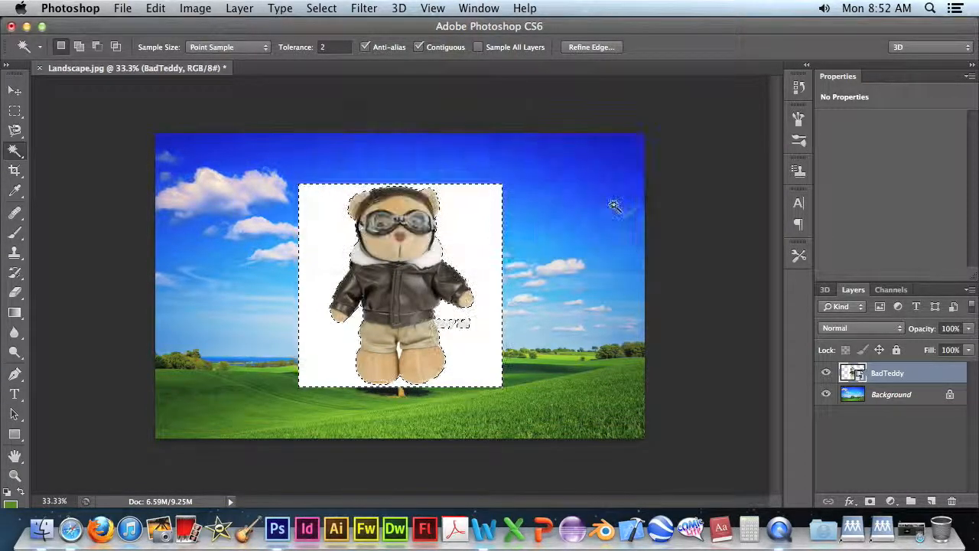
{"action": "left_click", "coordinate": [206, 102]}
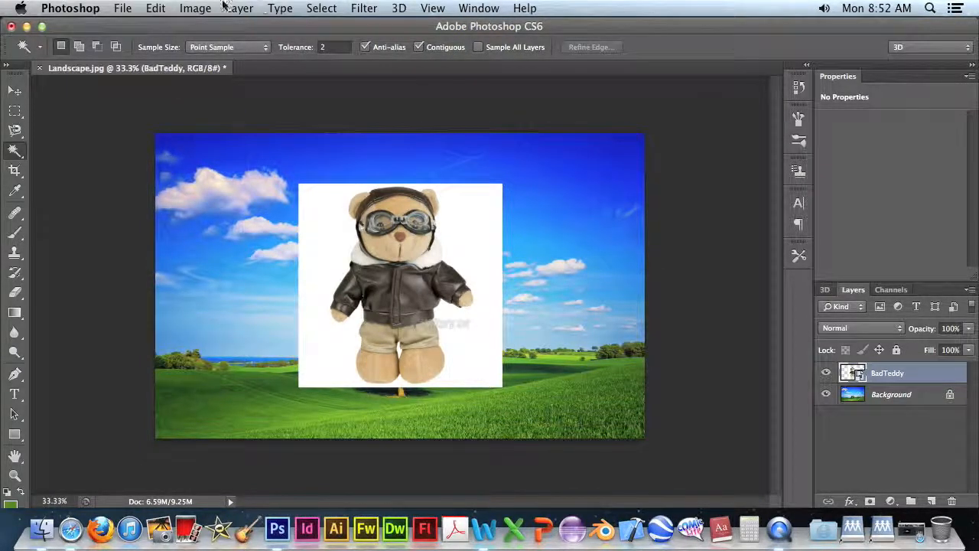
Rasterize the BadTeddy smart object into a regular pixel layer
{"action": "left_click", "coordinate": [195, 7]}
{"action": "mouse_move", "coordinate": [234, 8]}
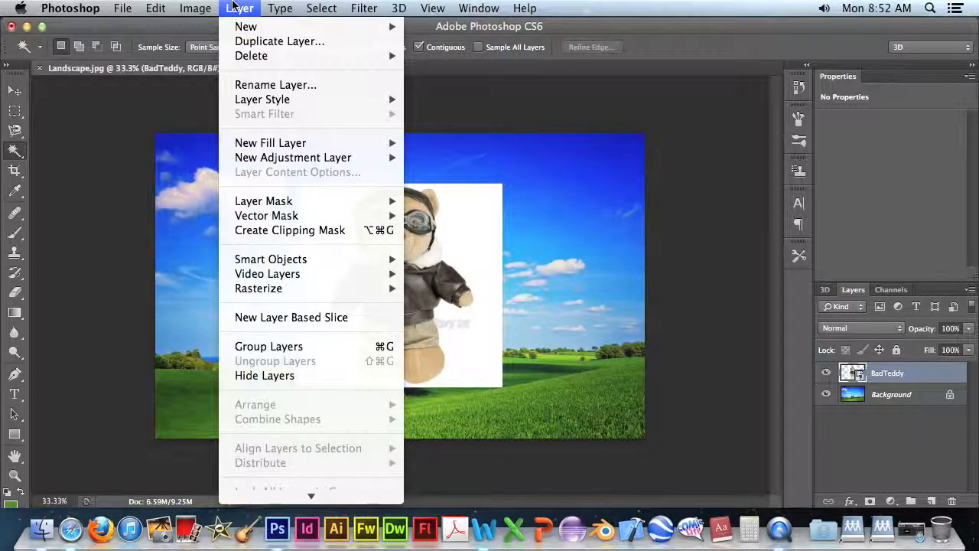
{"action": "mouse_move", "coordinate": [348, 289]}
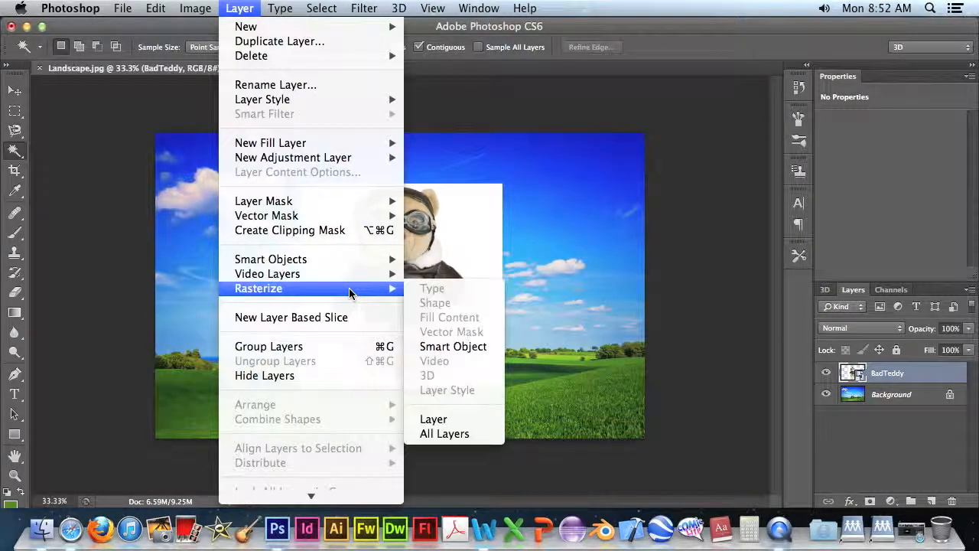
{"action": "left_click", "coordinate": [445, 349]}
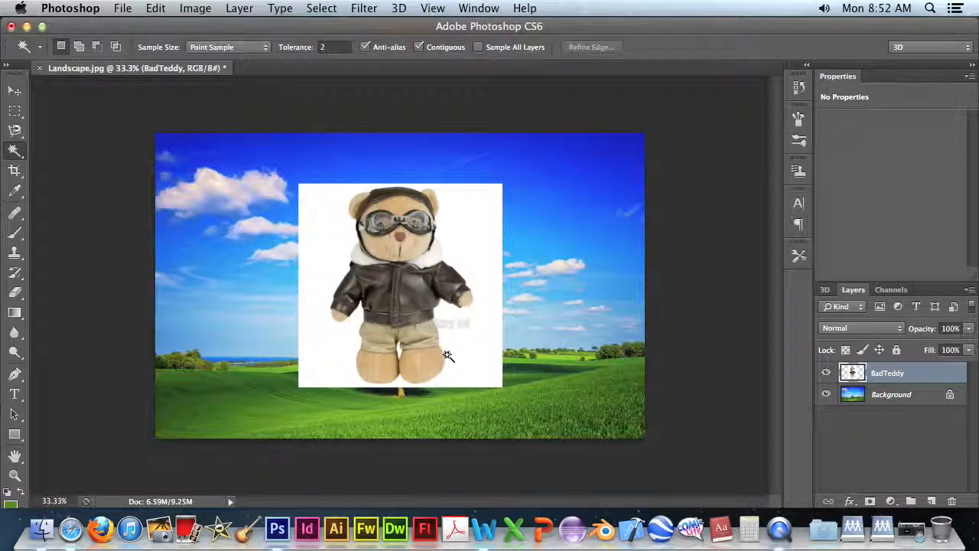
Select the white background around the teddy with the Magic Wand, delete it and deselect
{"action": "left_click", "coordinate": [333, 233]}
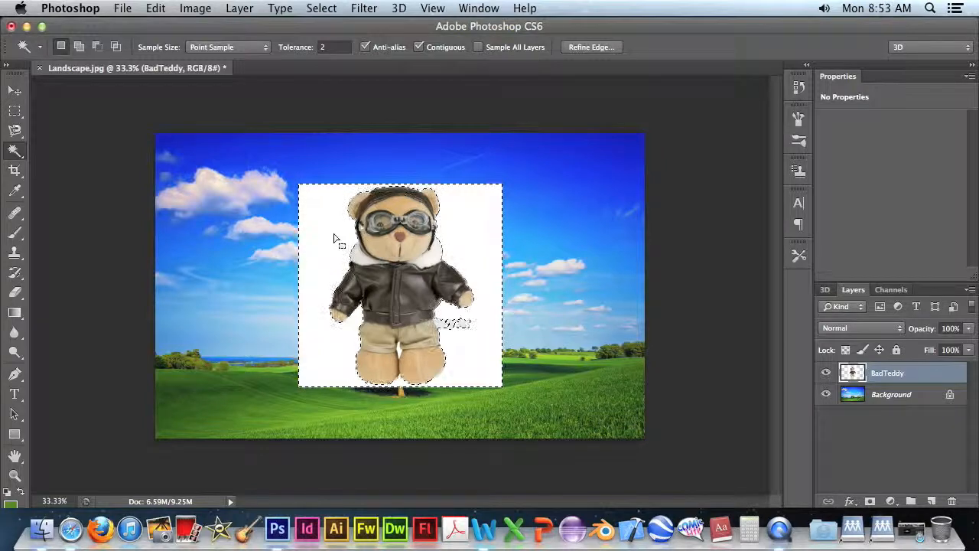
{"action": "key", "text": "Delete"}
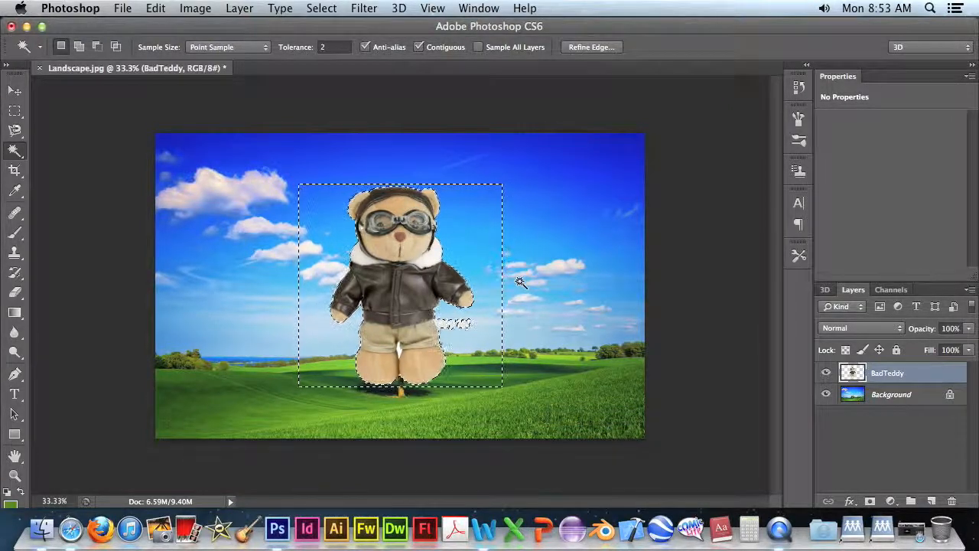
{"action": "key", "text": "super+d"}
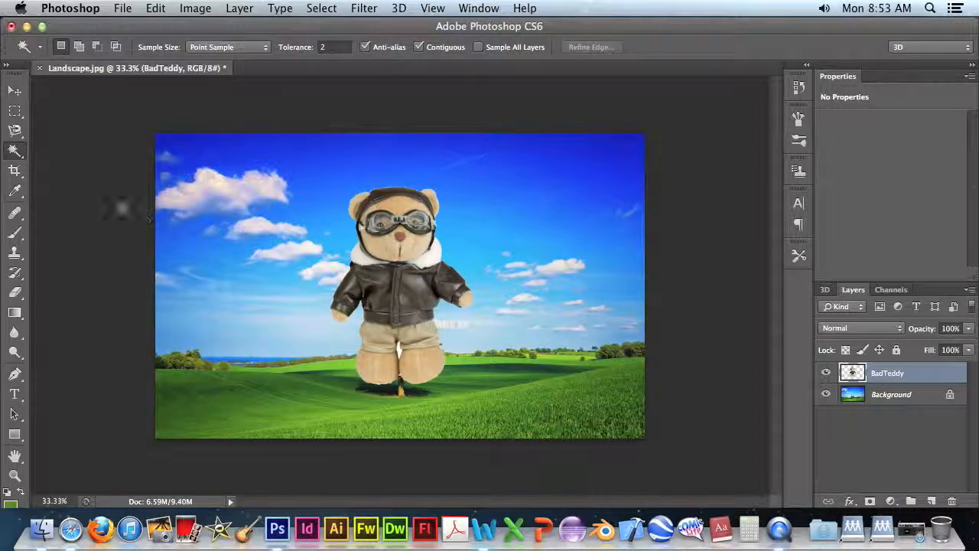
Erase the leftover watermark text beside the teddy's trousers using an 84 px eraser at 100% hardness
{"action": "left_click", "coordinate": [14, 295]}
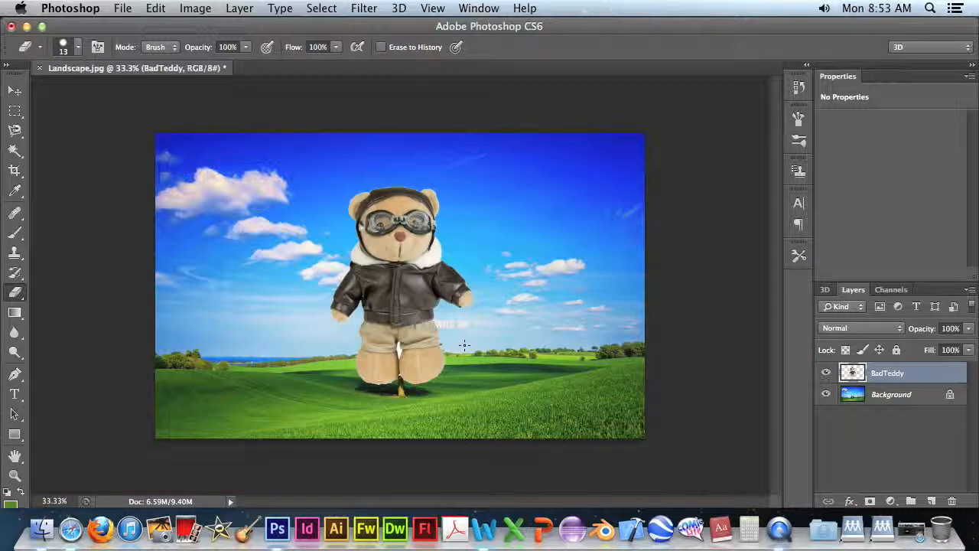
{"action": "left_click", "coordinate": [79, 48]}
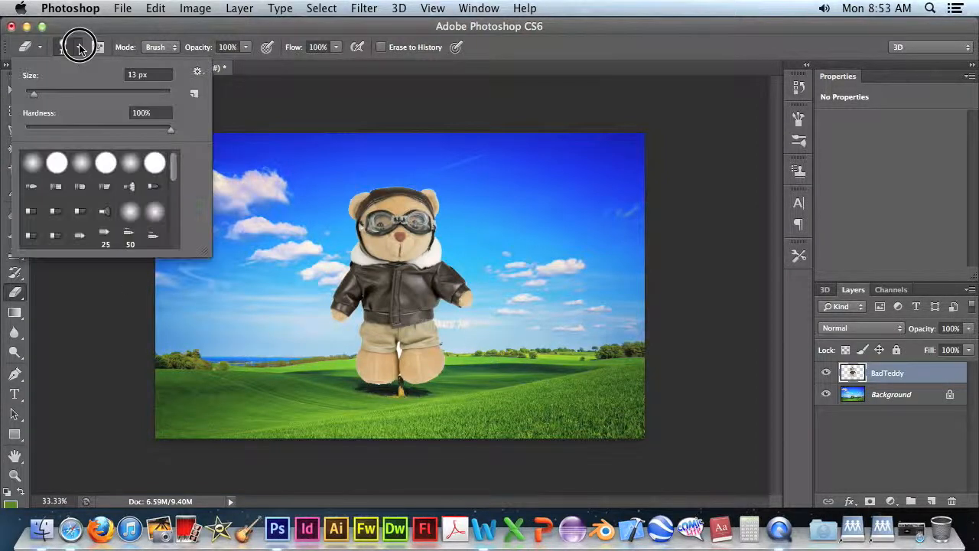
{"action": "left_click_drag", "start_coordinate": [33, 93], "coordinate": [85, 93]}
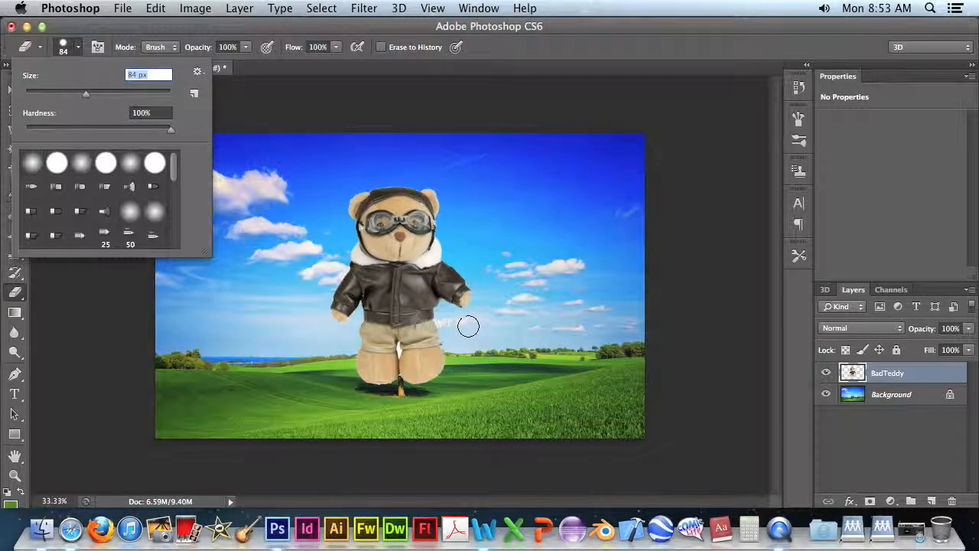
{"action": "key", "text": "Return"}
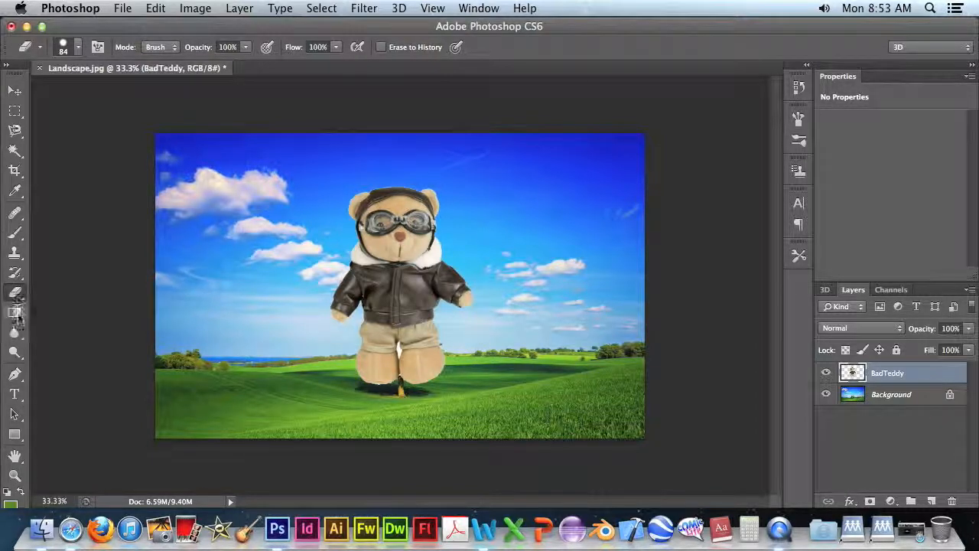
Remove the remaining white patch between the teddy's legs with the Magic Wand and deselect
{"action": "left_click", "coordinate": [14, 150]}
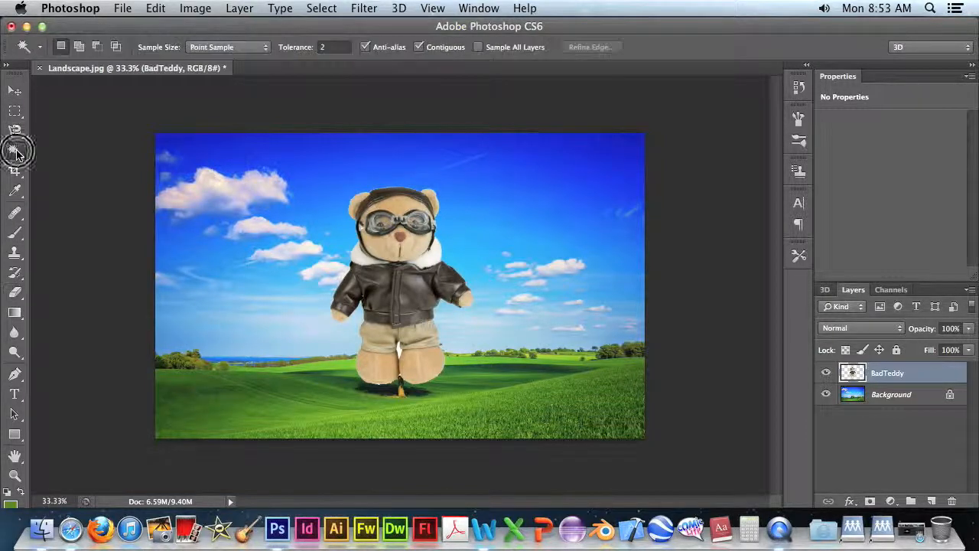
{"action": "left_click", "coordinate": [400, 351]}
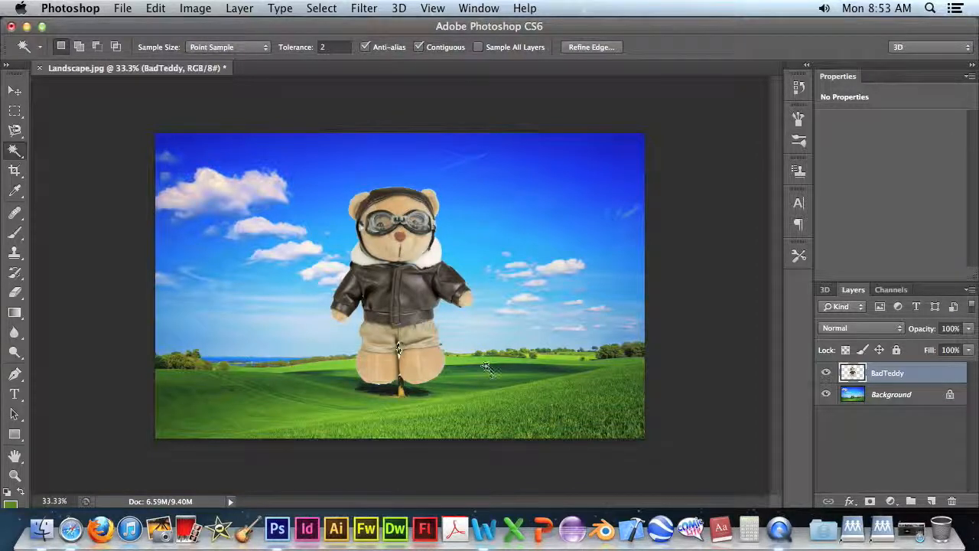
{"action": "key", "text": "super+d"}
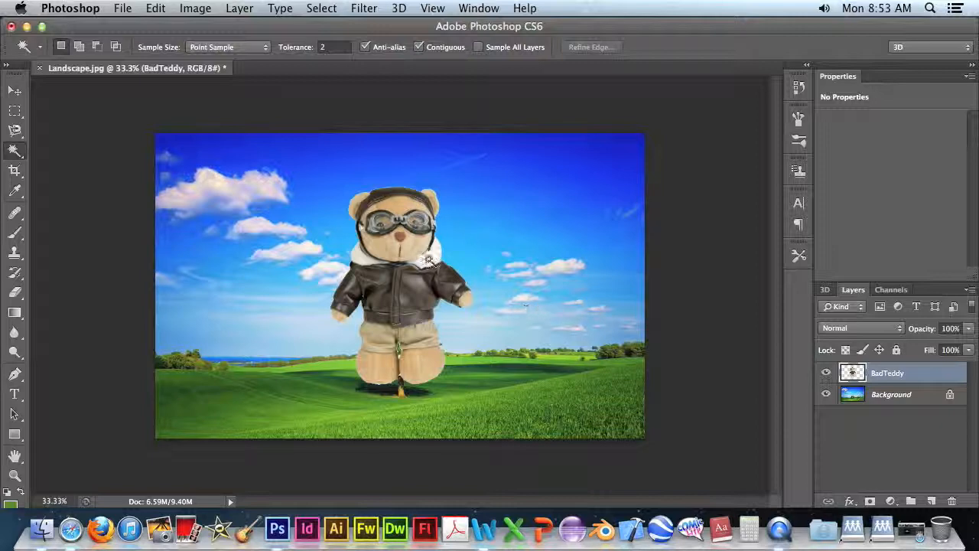
Scale the teddy proportionally to about 50% and move it onto the grass at the right side of the landscape
{"action": "left_click", "coordinate": [16, 91]}
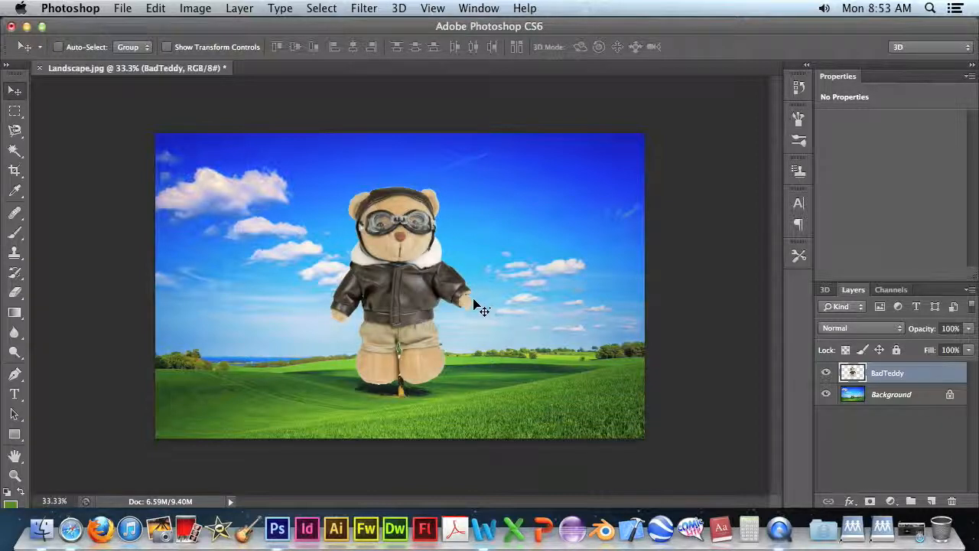
{"action": "left_click", "coordinate": [123, 7]}
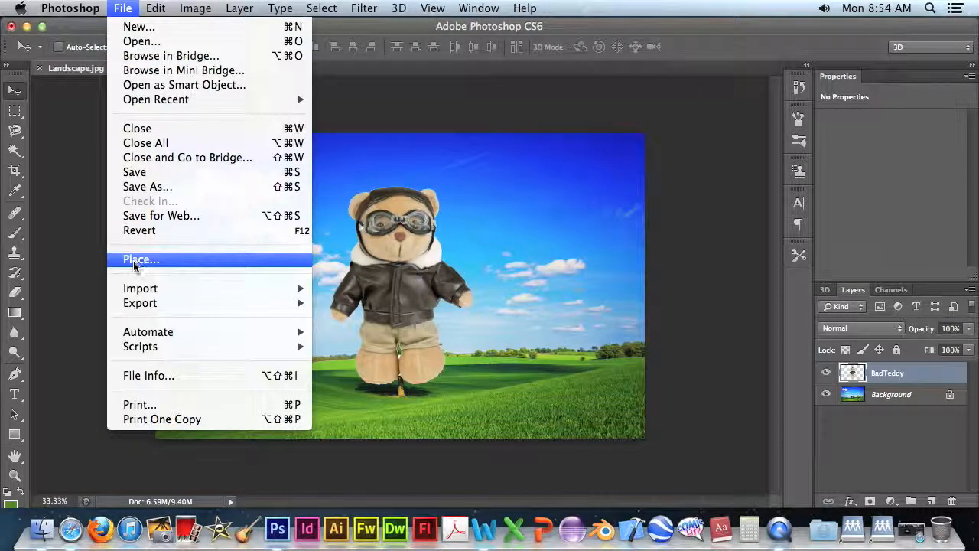
{"action": "mouse_move", "coordinate": [155, 8]}
{"action": "mouse_move", "coordinate": [192, 346]}
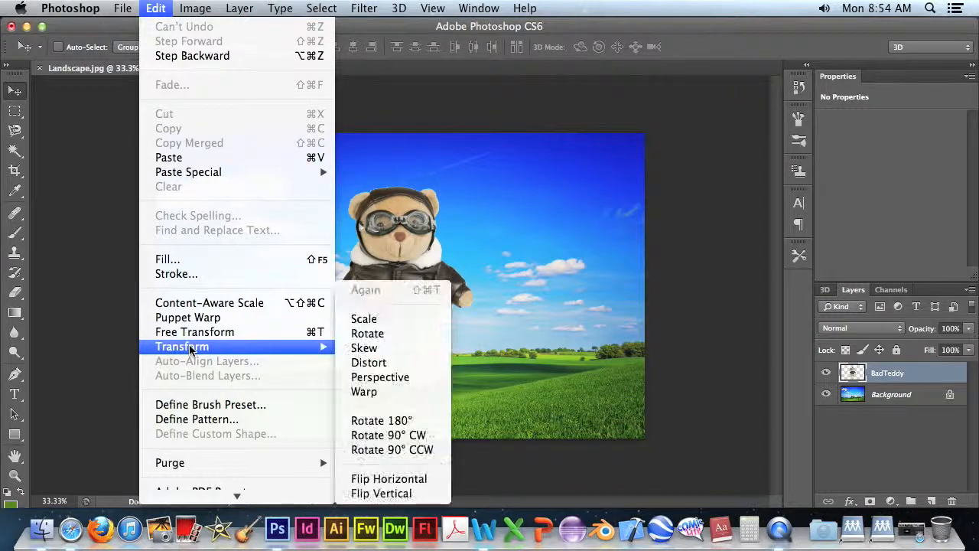
{"action": "left_click", "coordinate": [395, 324]}
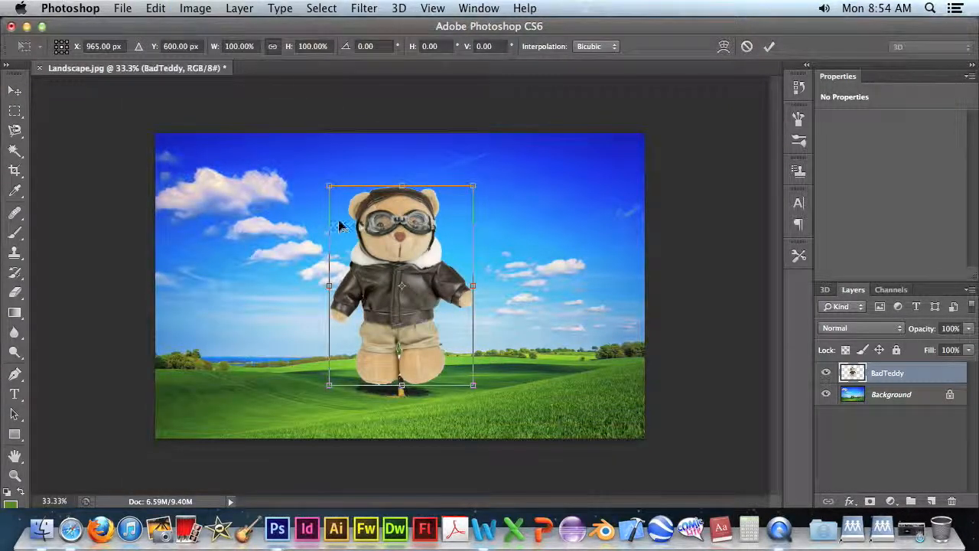
{"action": "left_click_drag", "start_coordinate": [329, 186], "coordinate": [401, 286]}
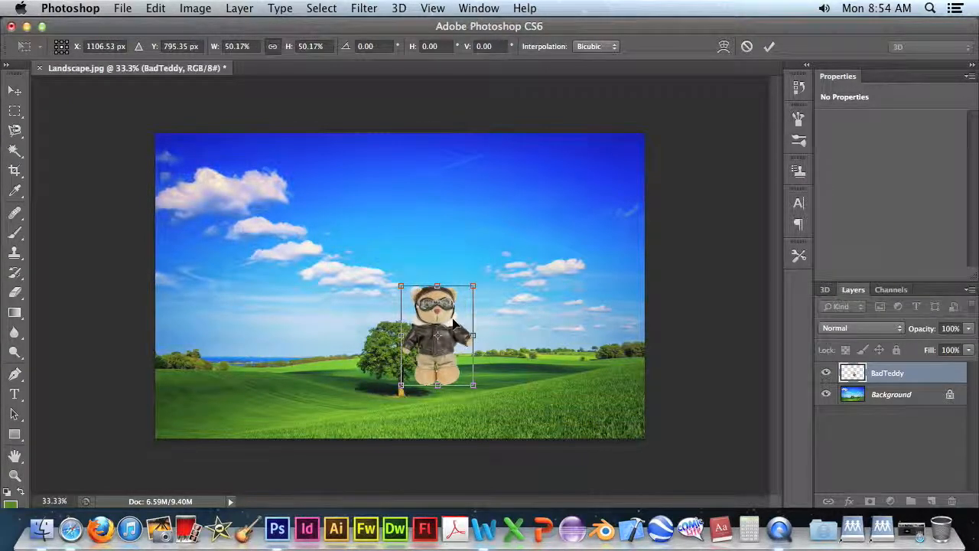
{"action": "left_click_drag", "start_coordinate": [452, 321], "coordinate": [599, 348]}
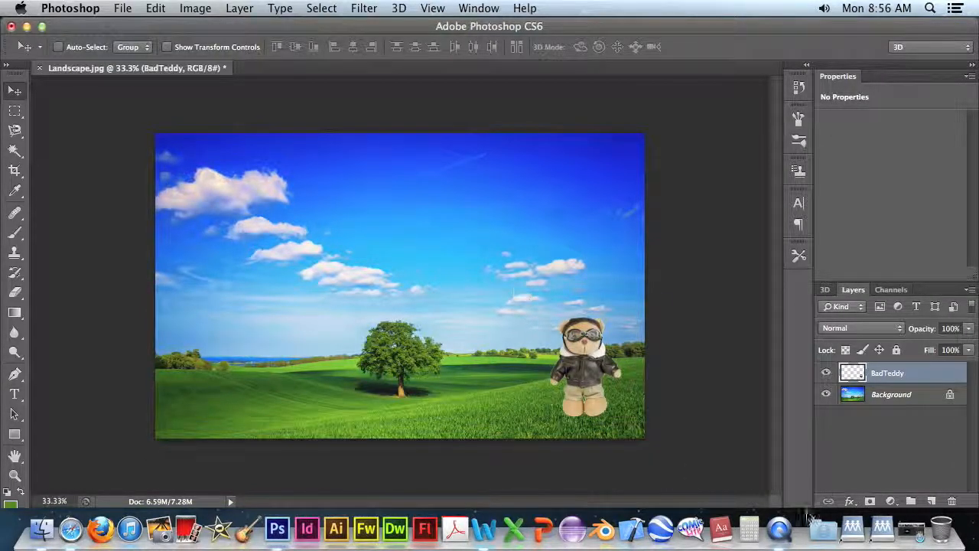
Duplicate the BadTeddy layer within Landscape.jpg, naming the copy BadTeddy 1
{"action": "right_click", "coordinate": [907, 370]}
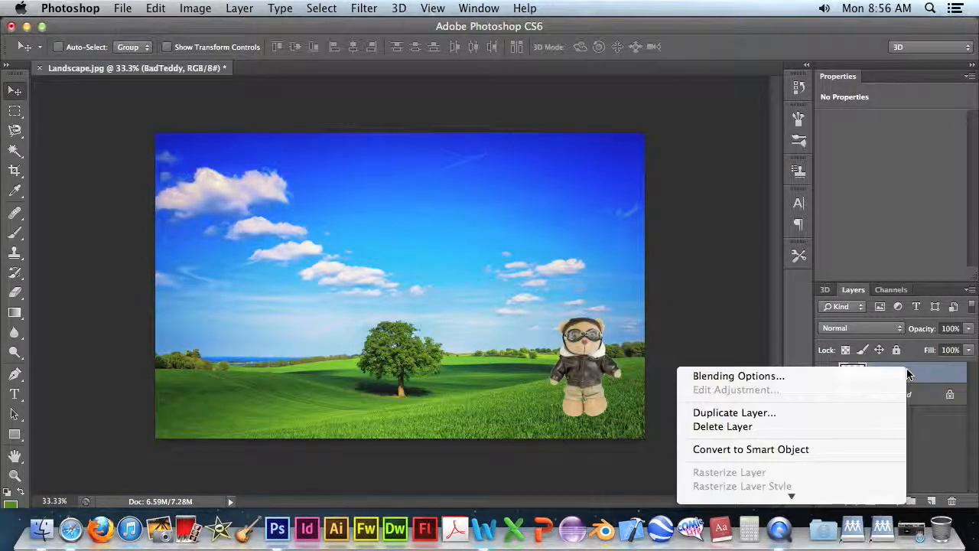
{"action": "left_click", "coordinate": [861, 413]}
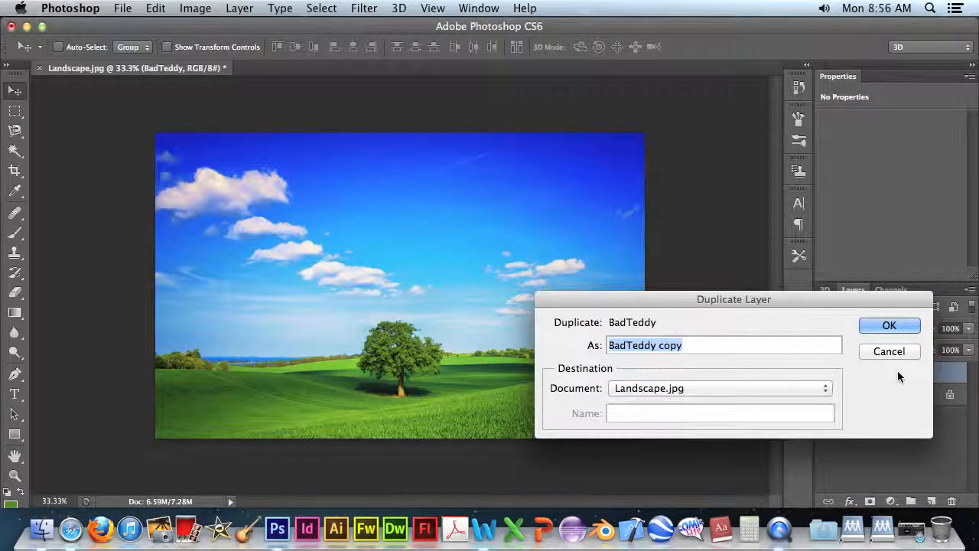
{"action": "left_click_drag", "start_coordinate": [704, 344], "coordinate": [658, 345]}
{"action": "key", "text": "BackSpace"}
{"action": "type", "text": "1"}
{"action": "left_click", "coordinate": [888, 326]}
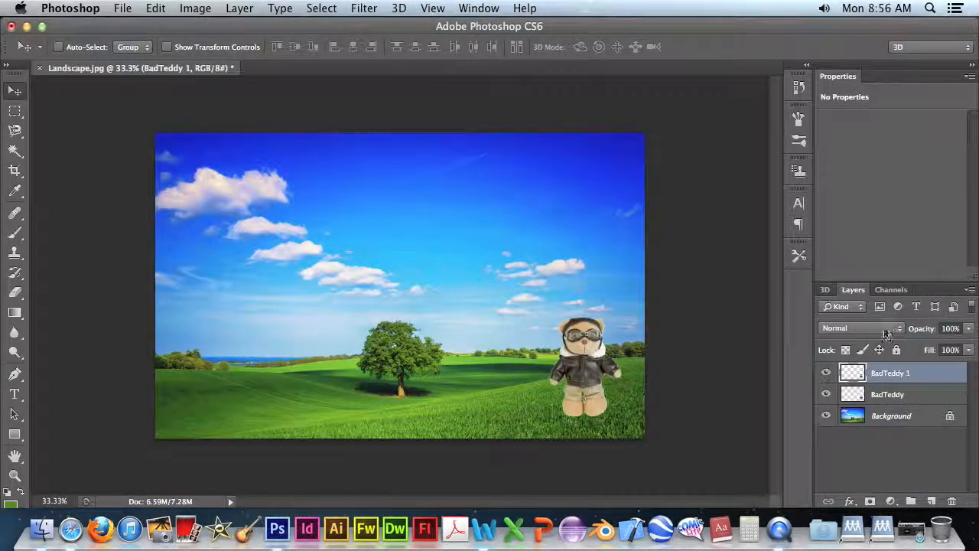
Duplicate the BadTeddy 1 layer within Landscape.jpg, naming the copy BadTeddy 2
{"action": "right_click", "coordinate": [885, 374]}
{"action": "left_click", "coordinate": [863, 414]}
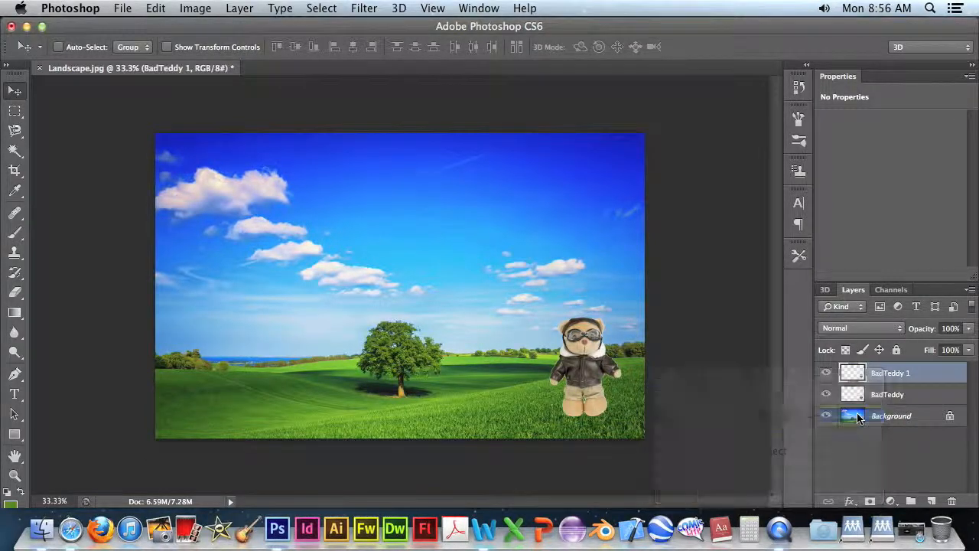
{"action": "left_click_drag", "start_coordinate": [696, 345], "coordinate": [659, 345]}
{"action": "type", "text": "2"}
{"action": "left_click", "coordinate": [889, 325]}
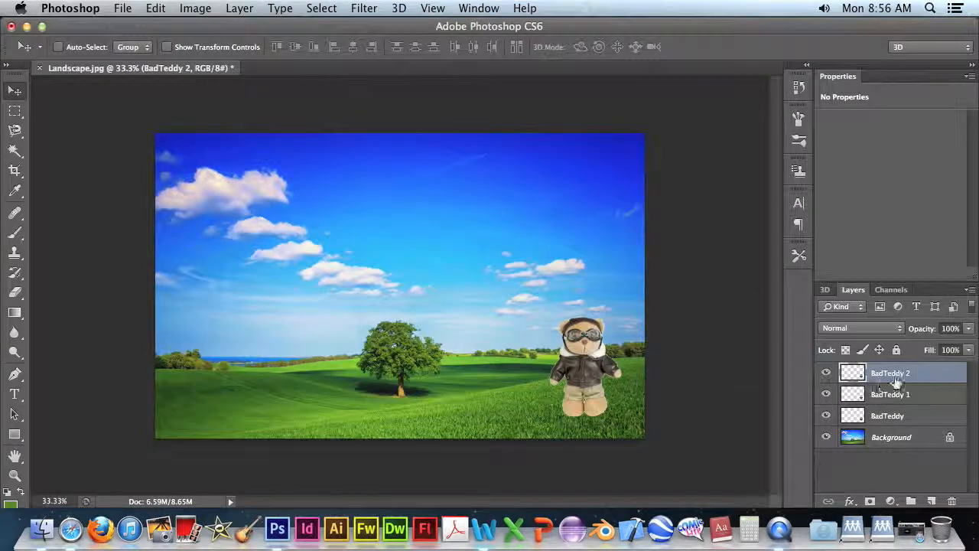
Duplicate the BadTeddy 2 layer within Landscape.jpg, naming the copy BadTeddy 3
{"action": "right_click", "coordinate": [895, 375]}
{"action": "left_click", "coordinate": [818, 412]}
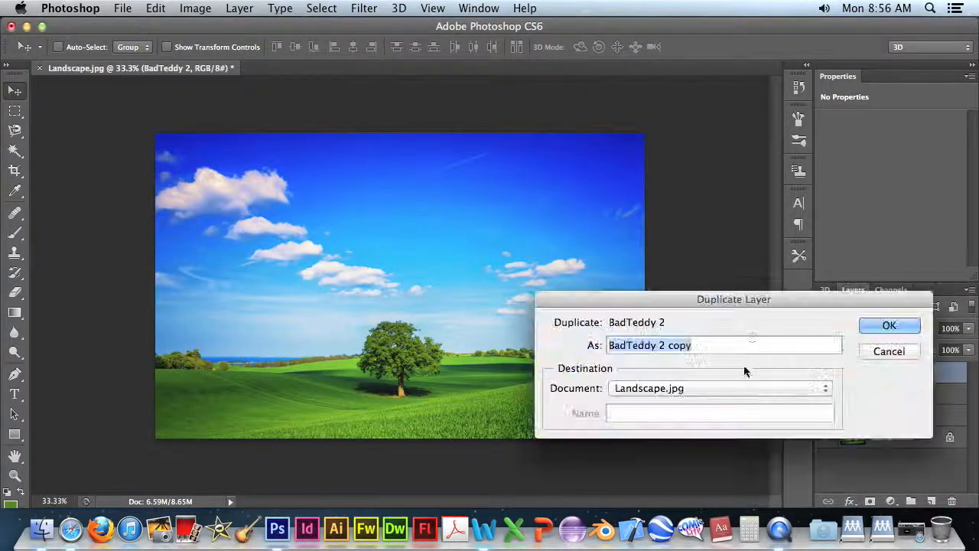
{"action": "left_click_drag", "start_coordinate": [710, 345], "coordinate": [659, 346]}
{"action": "type", "text": "3"}
{"action": "left_click", "coordinate": [889, 325]}
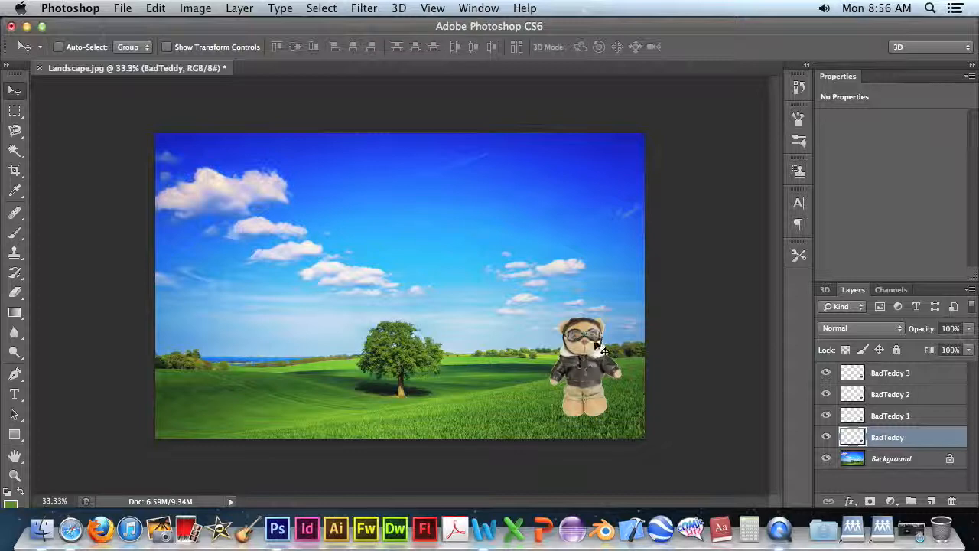
Apply a Brightness/Contrast adjustment to the original BadTeddy layer with brightness 27 and contrast 33
{"action": "left_click", "coordinate": [191, 8]}
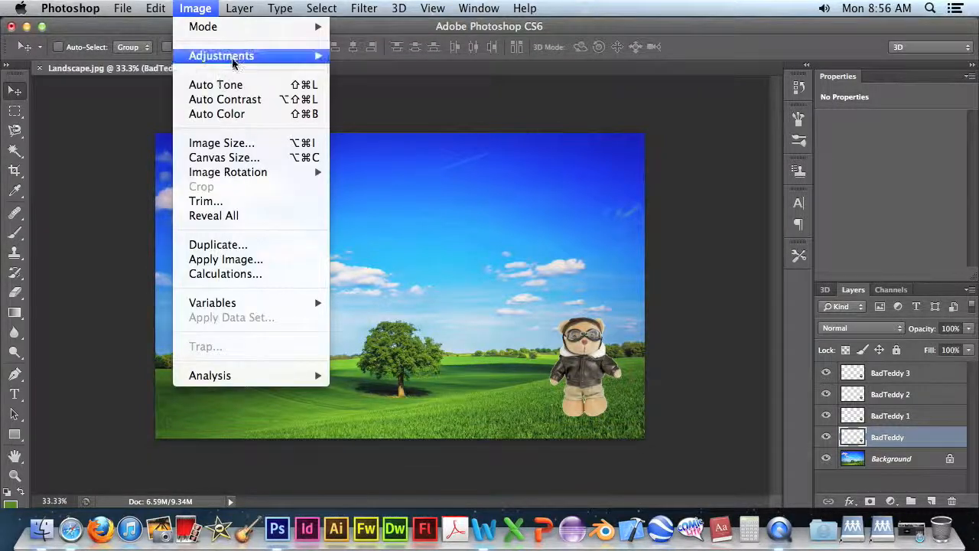
{"action": "mouse_move", "coordinate": [233, 61]}
{"action": "left_click", "coordinate": [482, 59]}
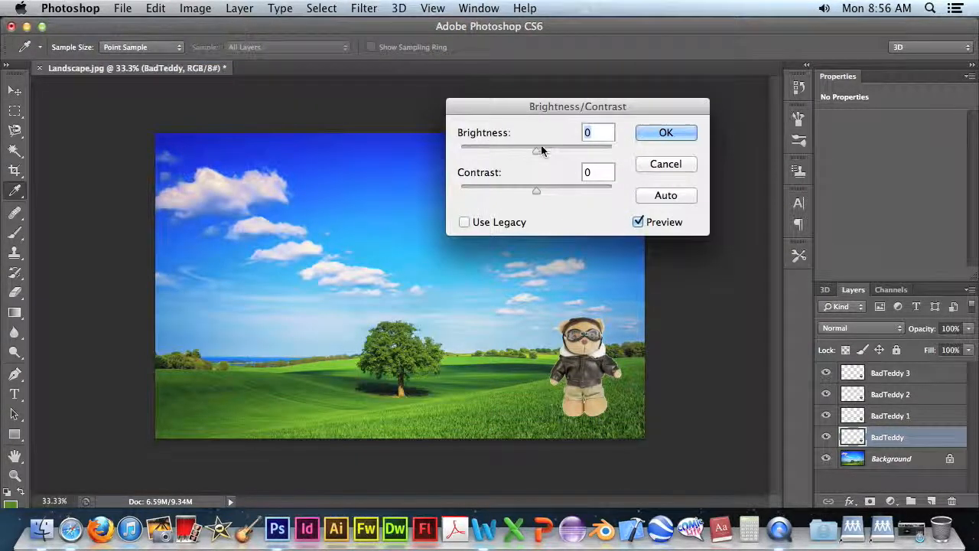
{"action": "mouse_move", "coordinate": [538, 153]}
{"action": "left_mouse_down"}
{"action": "mouse_move", "coordinate": [561, 151]}
{"action": "mouse_move", "coordinate": [550, 151]}
{"action": "left_mouse_up"}
{"action": "left_click_drag", "start_coordinate": [537, 192], "coordinate": [562, 191]}
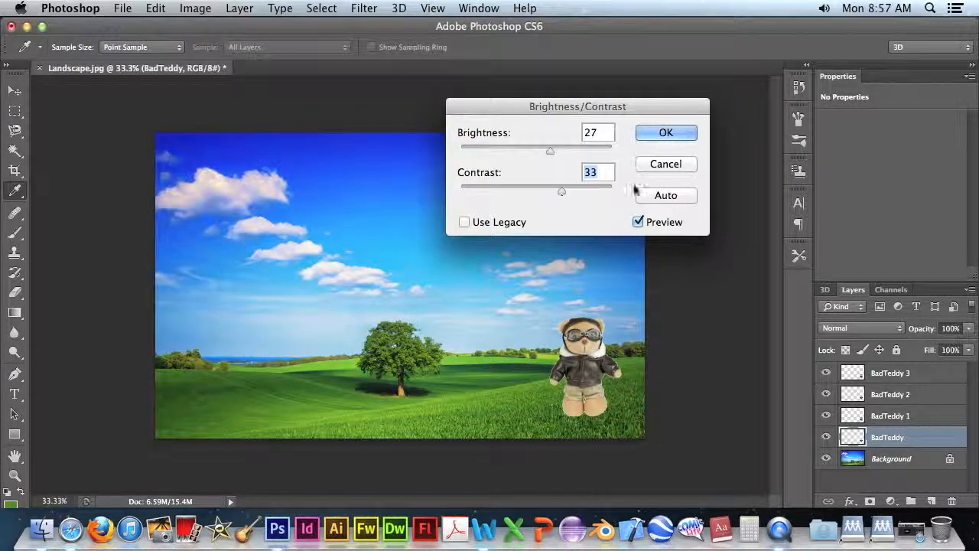
{"action": "left_click", "coordinate": [667, 134]}
Move the BadTeddy 1 copy from the original teddy to in front of the tree
{"action": "key", "text": "v"}
{"action": "left_click", "coordinate": [887, 416]}
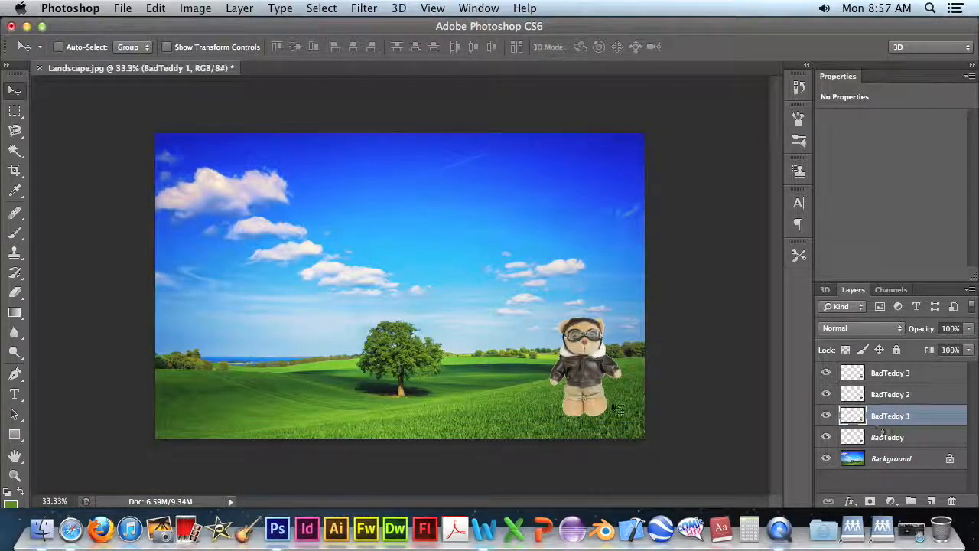
{"action": "left_click_drag", "start_coordinate": [604, 373], "coordinate": [406, 370]}
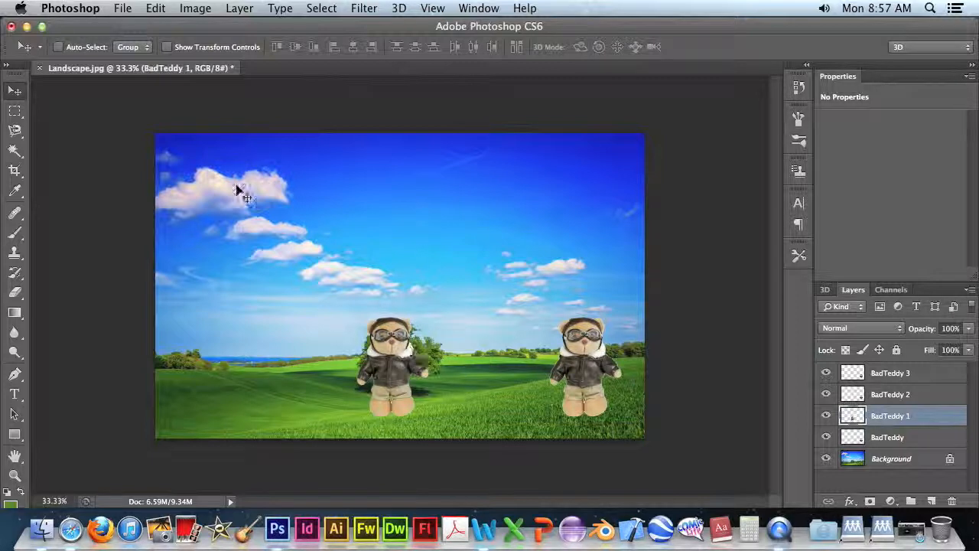
Scale BadTeddy 1 proportionally to about 29%, standing it in the shade beneath the tree, and apply the transform
{"action": "left_click", "coordinate": [156, 8]}
{"action": "mouse_move", "coordinate": [197, 346]}
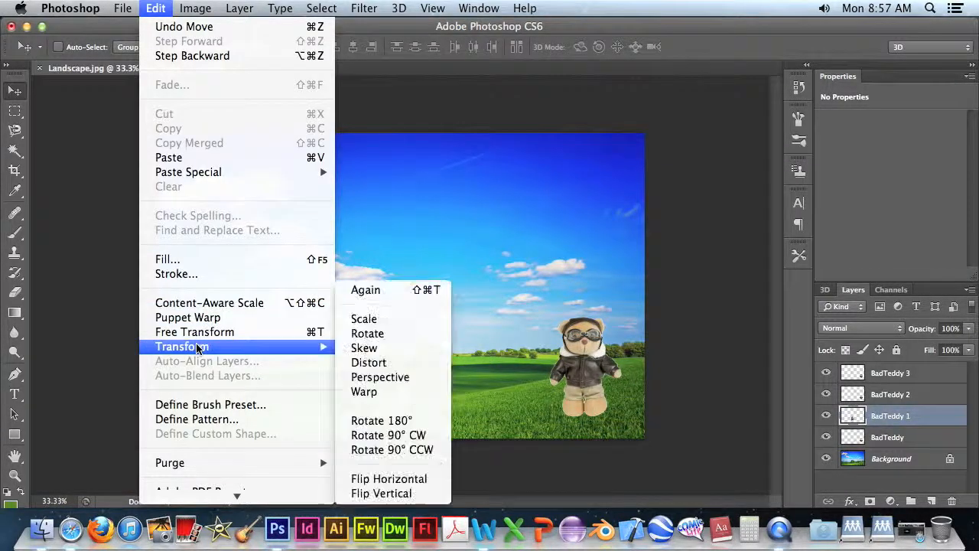
{"action": "left_click", "coordinate": [364, 318]}
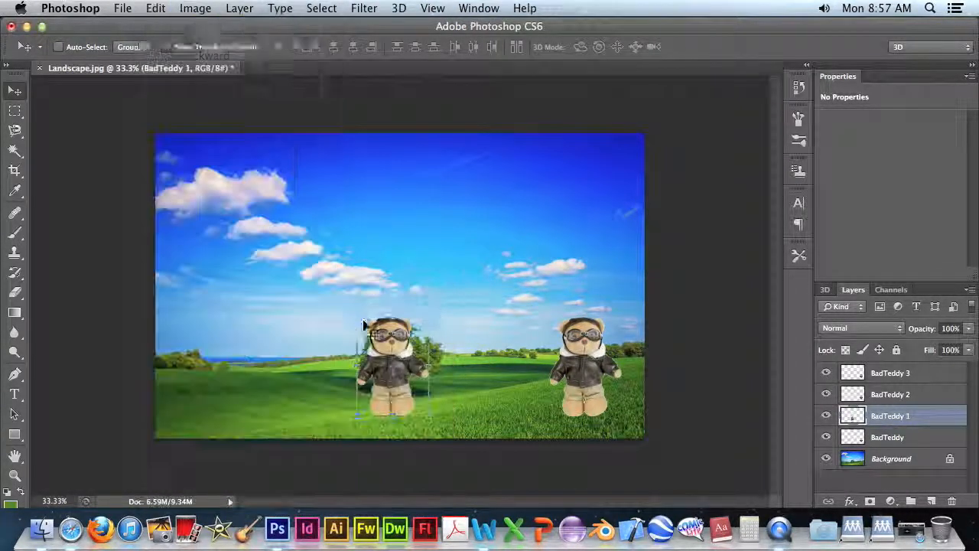
{"action": "left_click", "coordinate": [272, 46]}
{"action": "left_click_drag", "start_coordinate": [352, 314], "coordinate": [406, 394]}
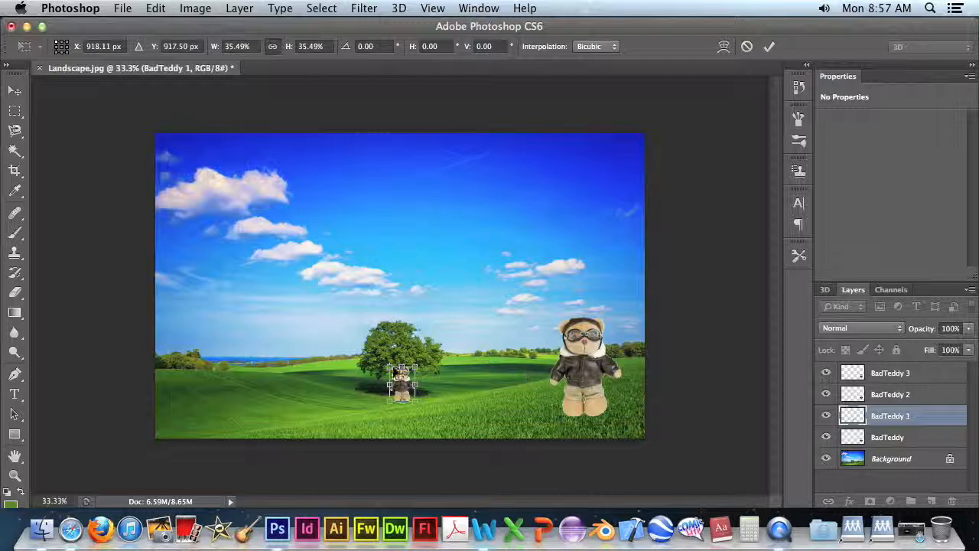
{"action": "left_click_drag", "start_coordinate": [402, 366], "coordinate": [400, 378]}
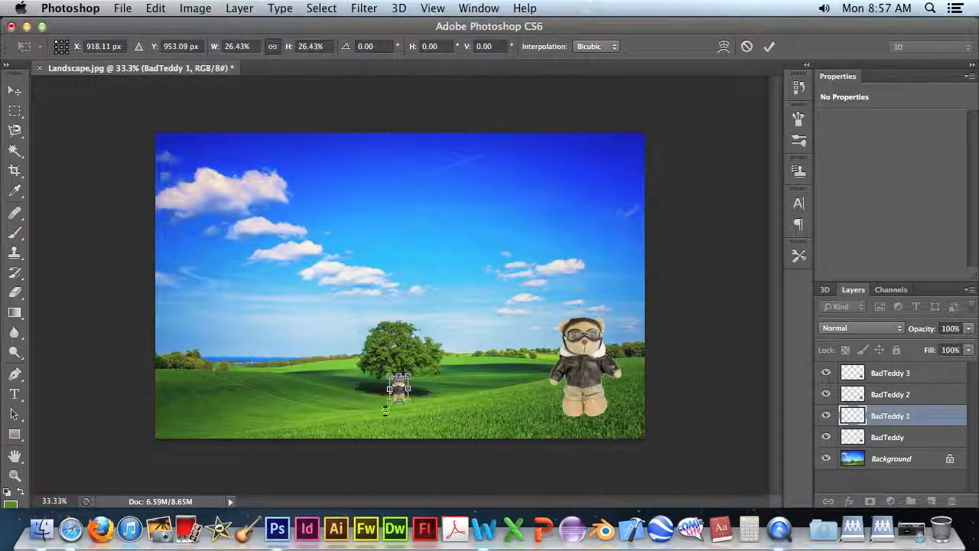
{"action": "left_click_drag", "start_coordinate": [413, 382], "coordinate": [411, 375]}
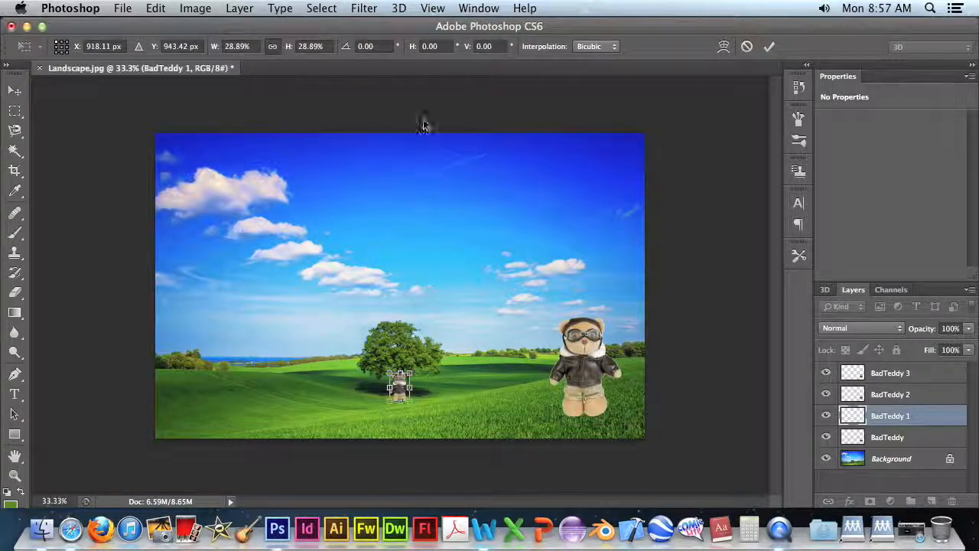
{"action": "left_click", "coordinate": [193, 8]}
{"action": "mouse_move", "coordinate": [280, 8]}
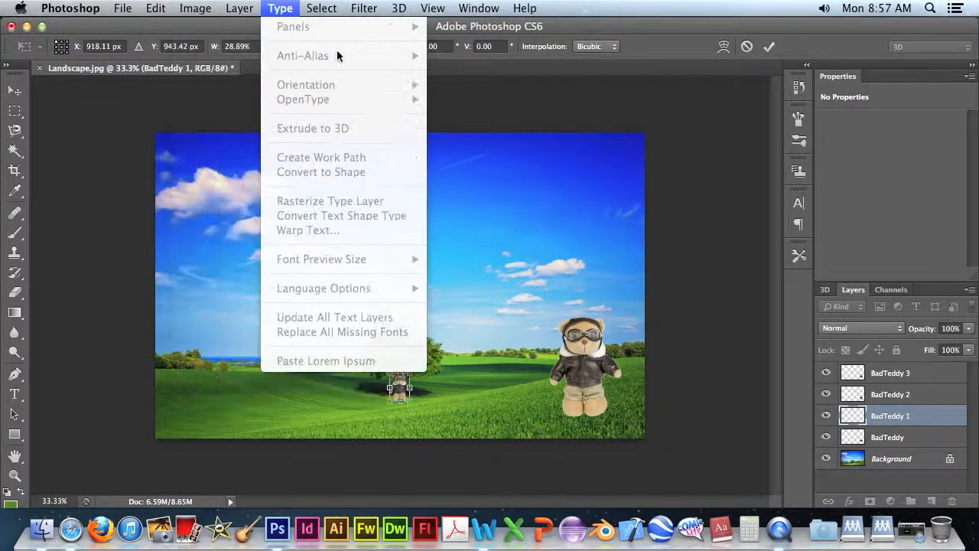
{"action": "left_click", "coordinate": [770, 44]}
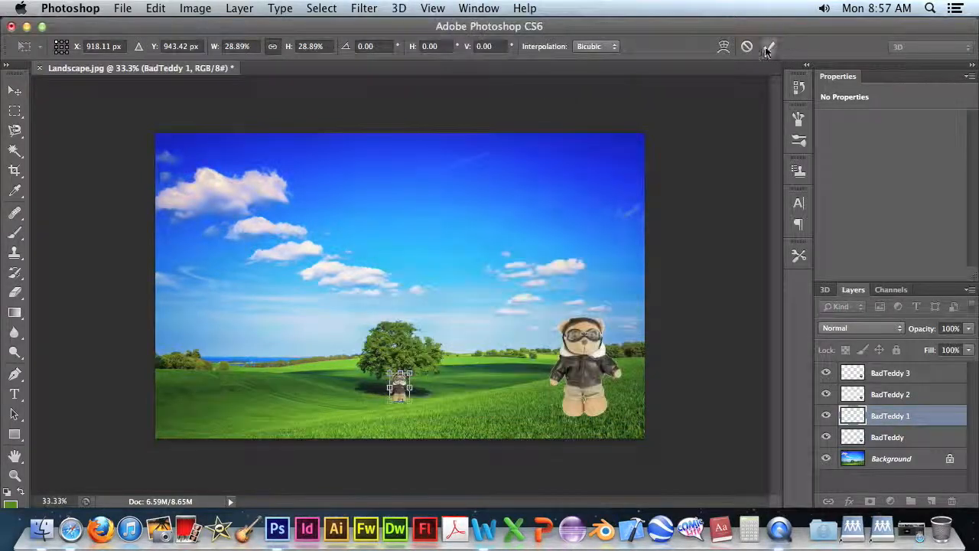
{"action": "left_click", "coordinate": [769, 47]}
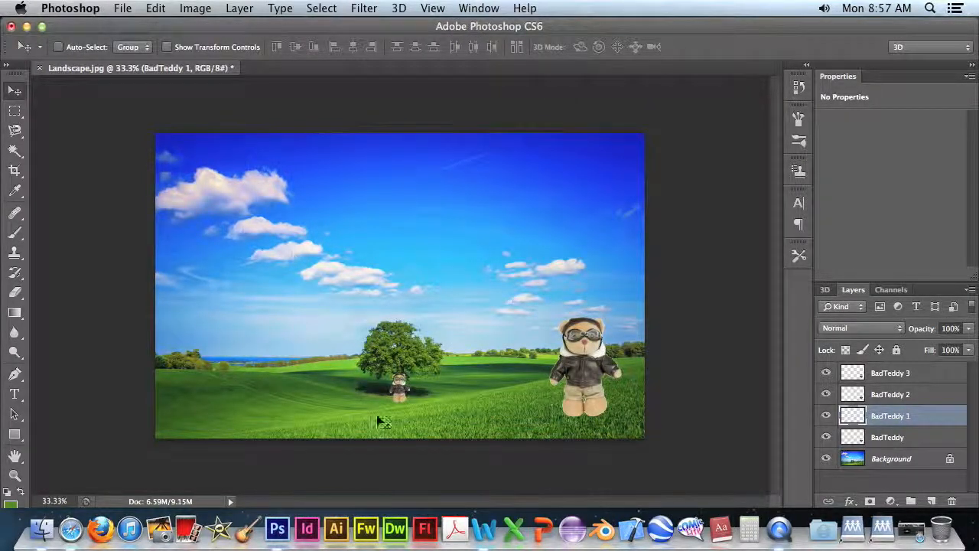
Apply a Brightness/Contrast adjustment to BadTeddy 1 with brightness -5 and contrast -4
{"action": "left_click", "coordinate": [195, 7]}
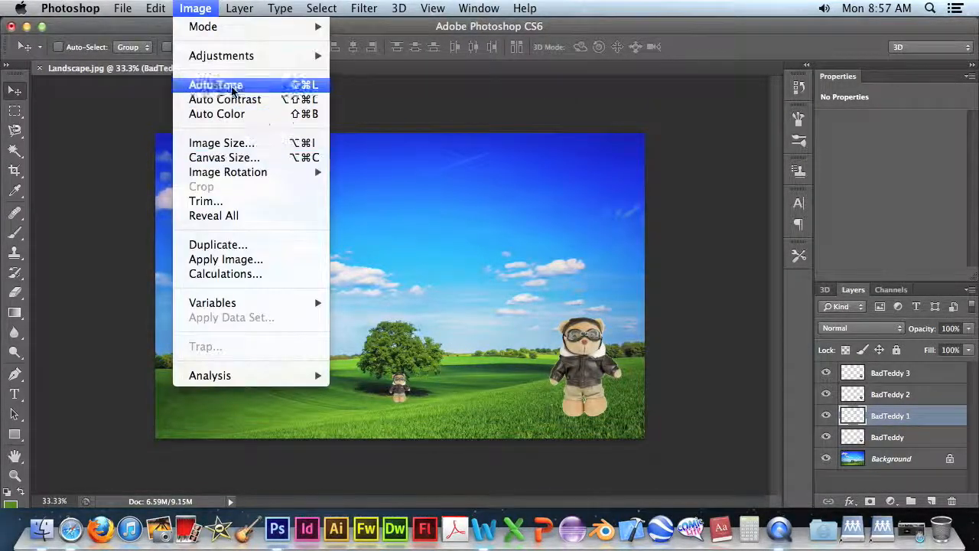
{"action": "mouse_move", "coordinate": [244, 56]}
{"action": "left_click", "coordinate": [375, 56]}
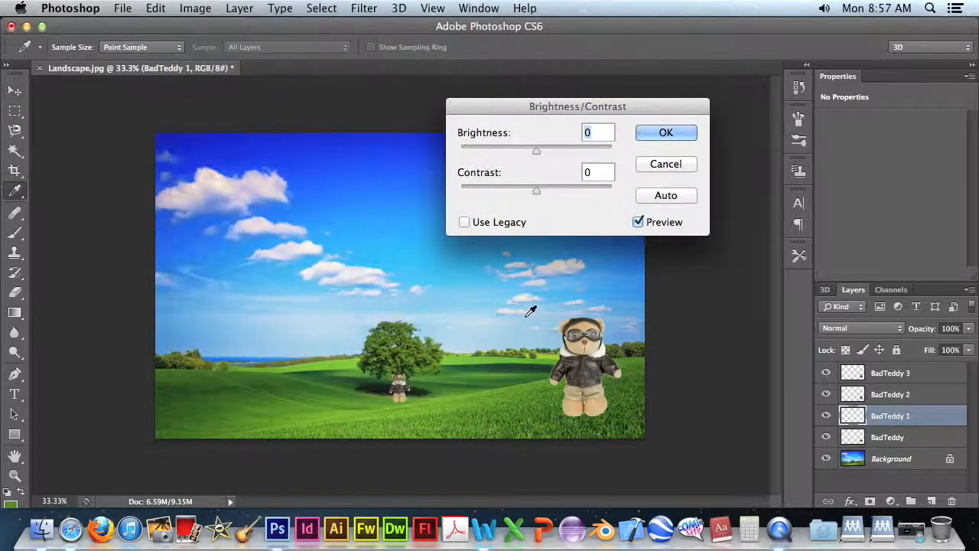
{"action": "left_click", "coordinate": [537, 193]}
{"action": "left_click_drag", "start_coordinate": [537, 192], "coordinate": [530, 190]}
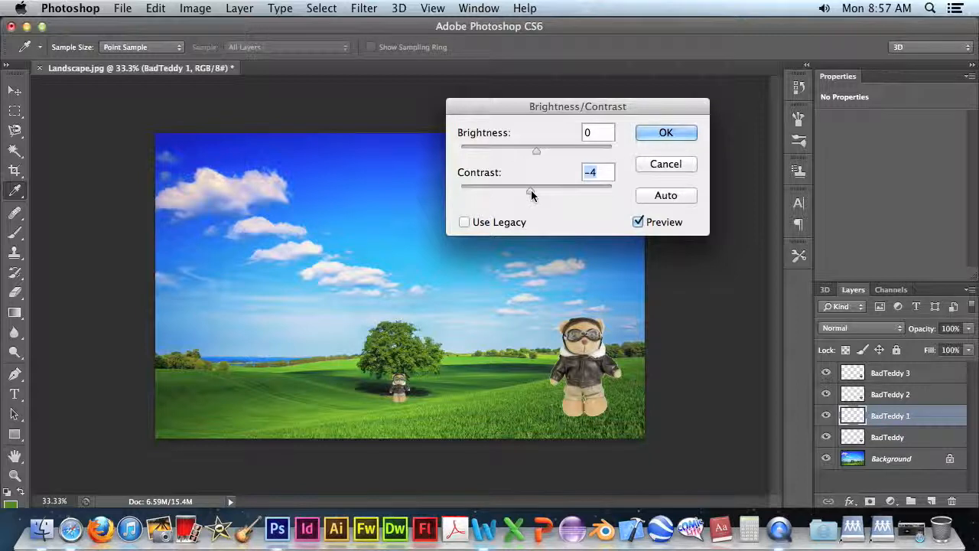
{"action": "left_click", "coordinate": [537, 152]}
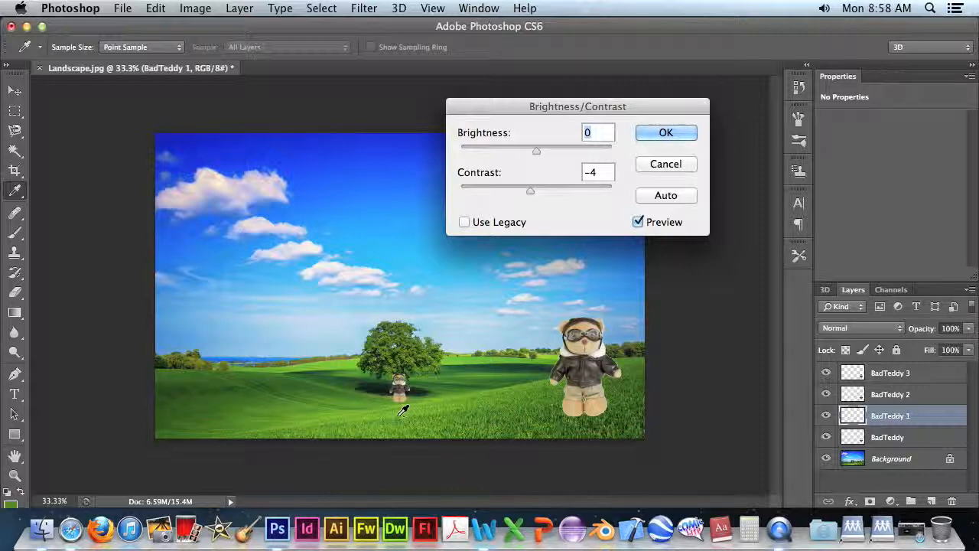
{"action": "left_click_drag", "start_coordinate": [536, 153], "coordinate": [534, 156]}
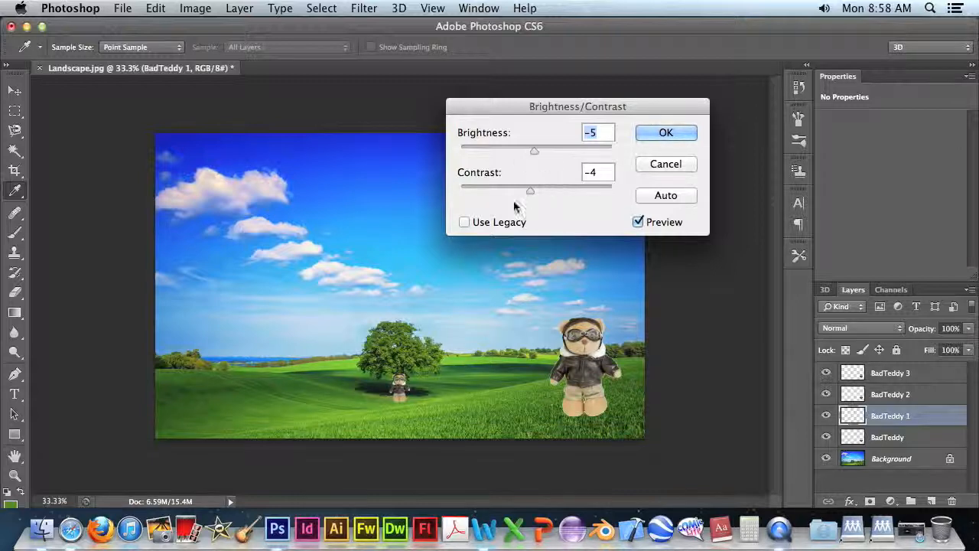
{"action": "left_click", "coordinate": [666, 134]}
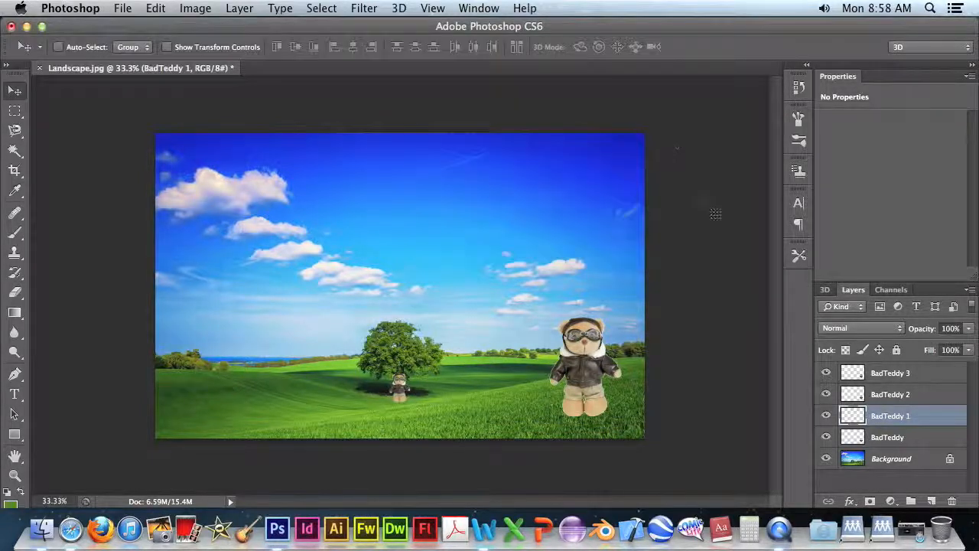
Move BadTeddy 2 to the distant field between the tree and the large teddy, scaling it proportionally to about 15%
{"action": "left_click", "coordinate": [898, 394]}
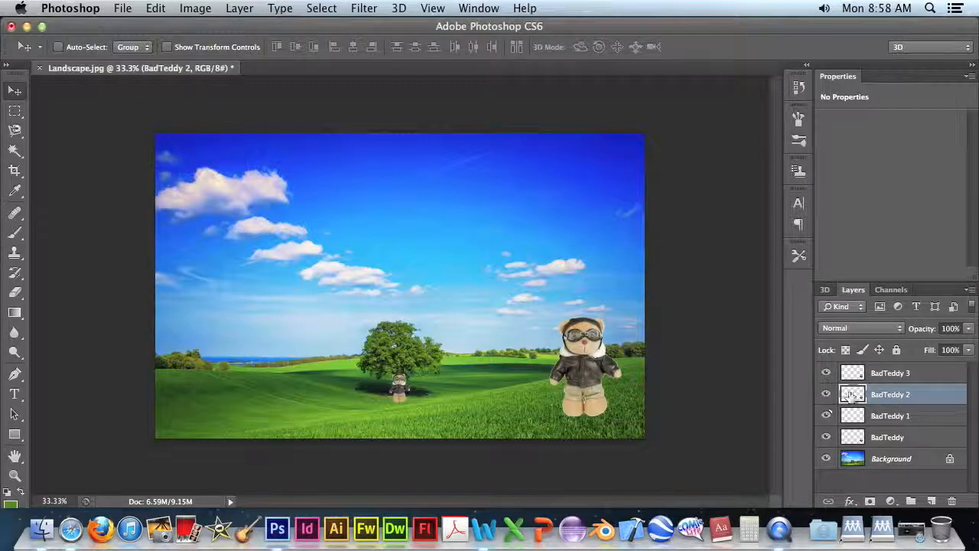
{"action": "left_click_drag", "start_coordinate": [582, 370], "coordinate": [475, 329]}
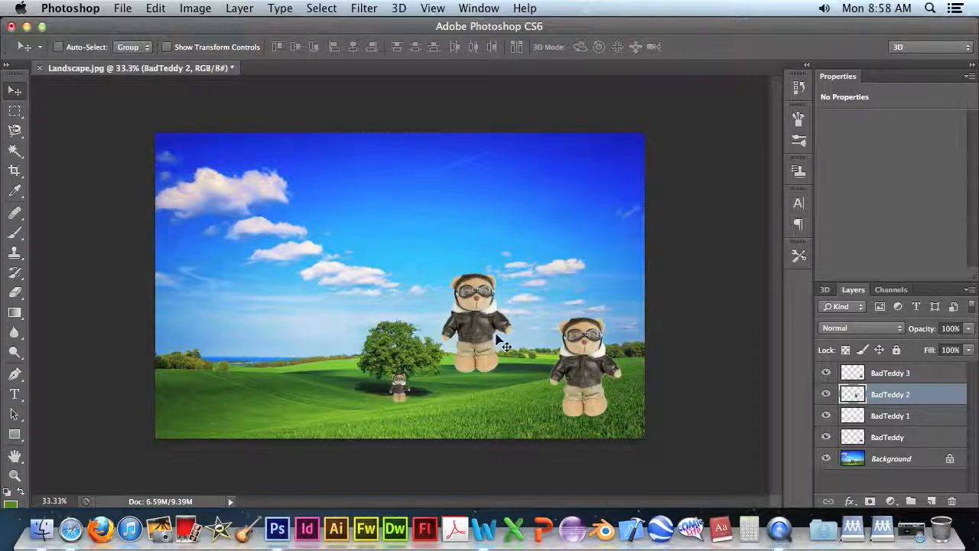
{"action": "left_click", "coordinate": [163, 11]}
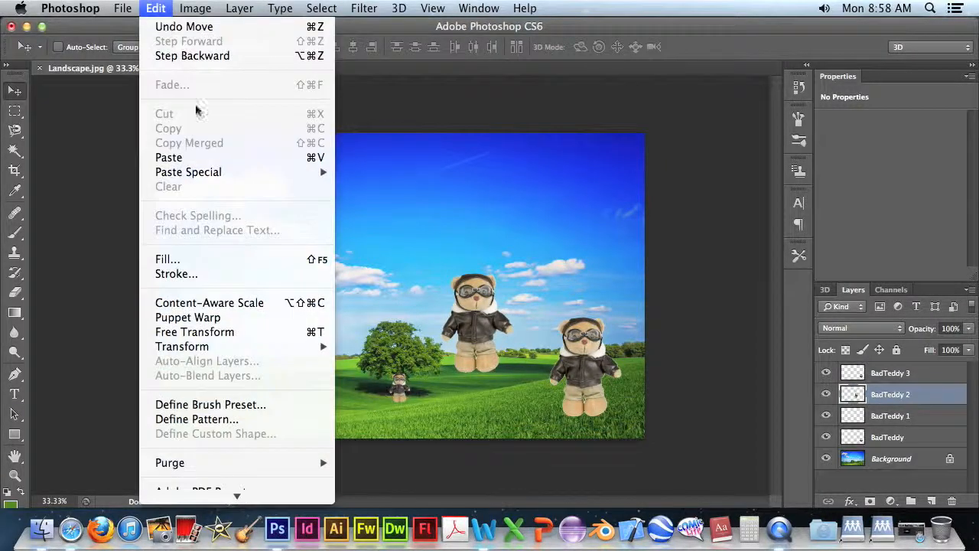
{"action": "mouse_move", "coordinate": [239, 346]}
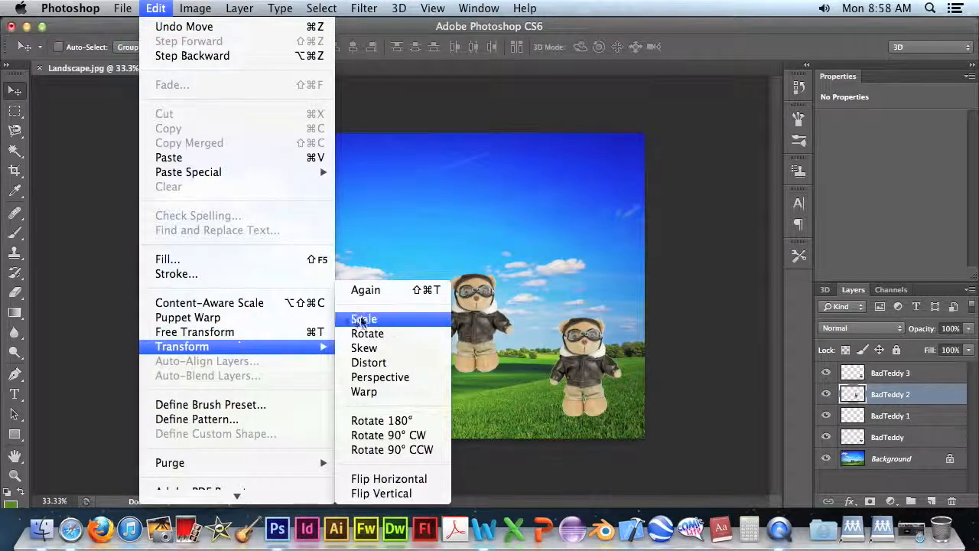
{"action": "left_click", "coordinate": [362, 319]}
{"action": "left_click", "coordinate": [272, 46]}
{"action": "left_click_drag", "start_coordinate": [440, 273], "coordinate": [540, 370]}
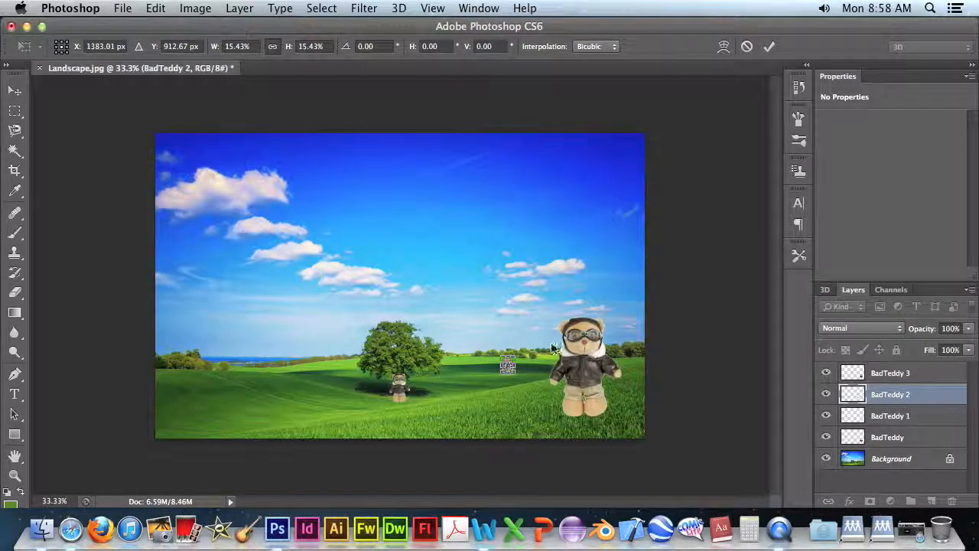
{"action": "left_click", "coordinate": [769, 46]}
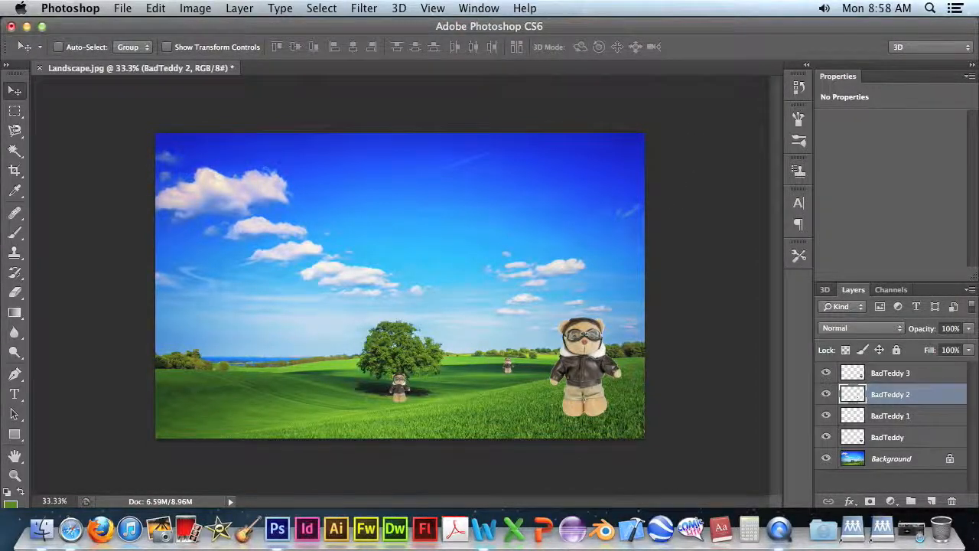
Apply a Brightness/Contrast adjustment to BadTeddy 2 with brightness -12 and contrast -20
{"action": "left_click", "coordinate": [195, 7]}
{"action": "mouse_move", "coordinate": [250, 55]}
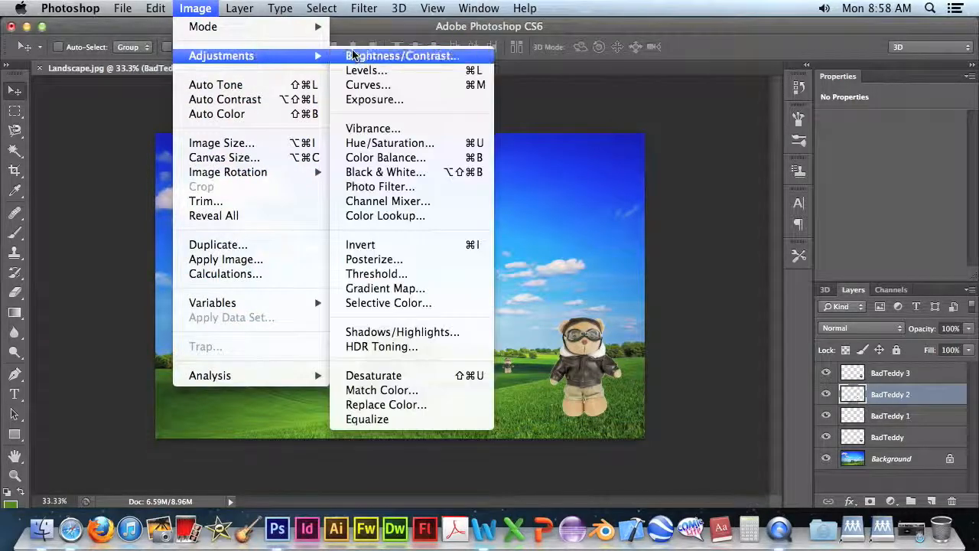
{"action": "left_click", "coordinate": [353, 55]}
{"action": "left_click_drag", "start_coordinate": [539, 197], "coordinate": [507, 199]}
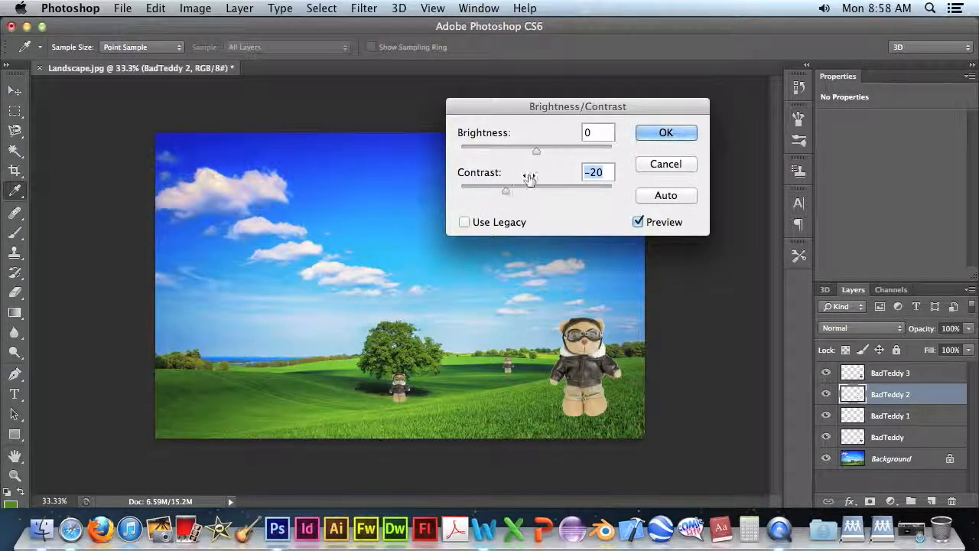
{"action": "left_click", "coordinate": [536, 151]}
{"action": "left_click_drag", "start_coordinate": [536, 151], "coordinate": [530, 150]}
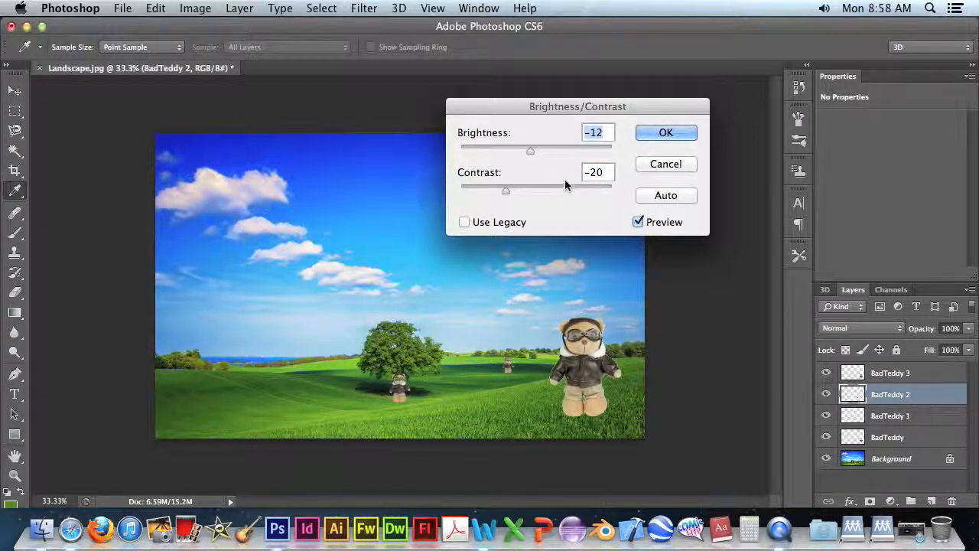
{"action": "left_click", "coordinate": [662, 136]}
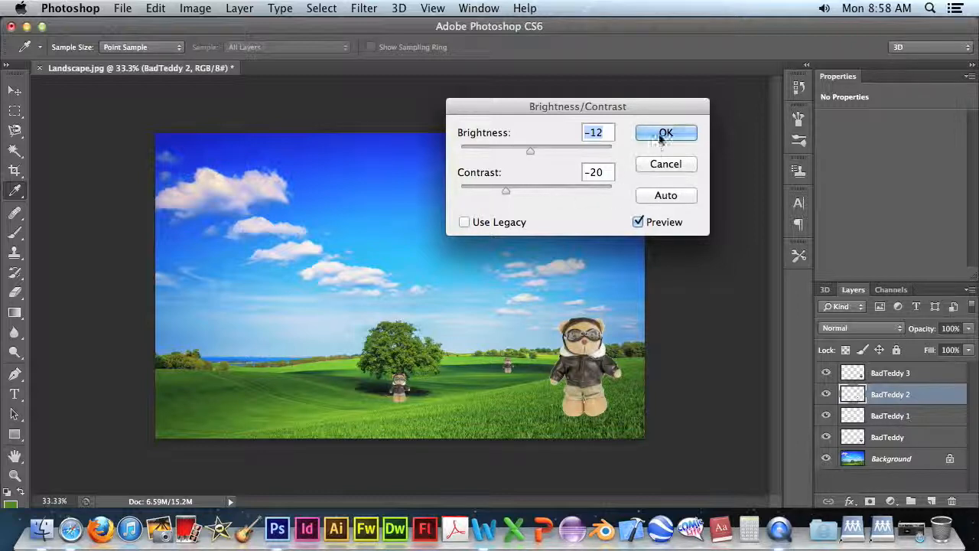
{"action": "left_click", "coordinate": [662, 136]}
Move BadTeddy 3 from the large teddy to the far-left edge of the landscape, above the field
{"action": "key", "text": "v"}
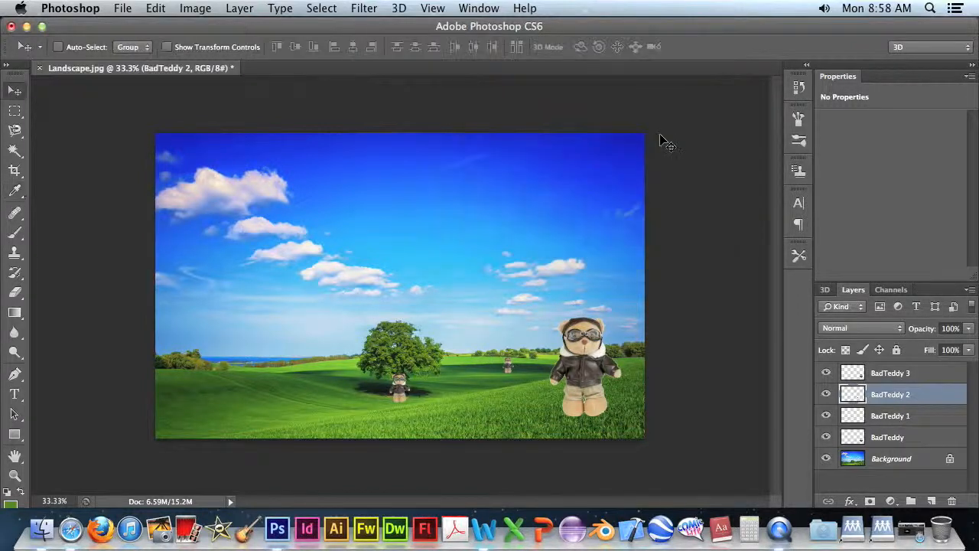
{"action": "left_click", "coordinate": [861, 374]}
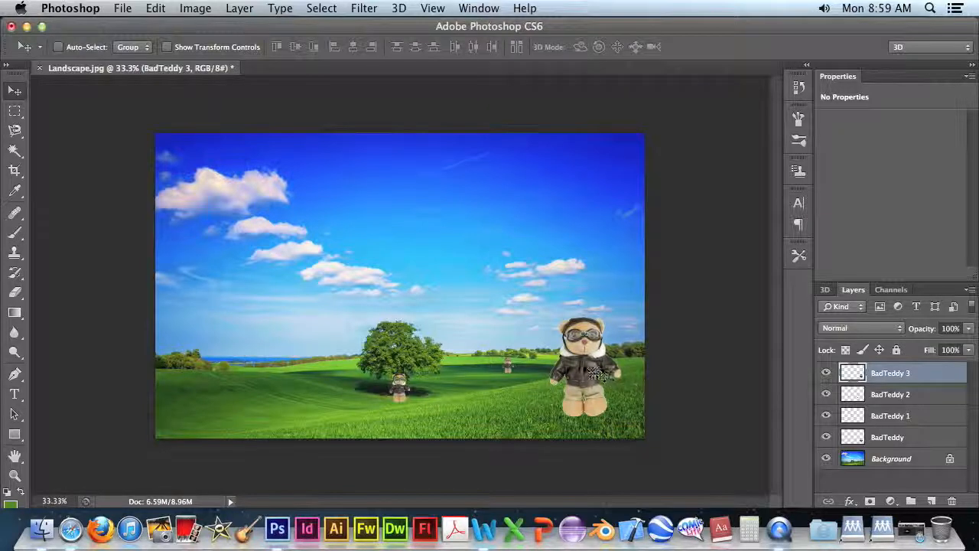
{"action": "left_click_drag", "start_coordinate": [587, 375], "coordinate": [205, 333]}
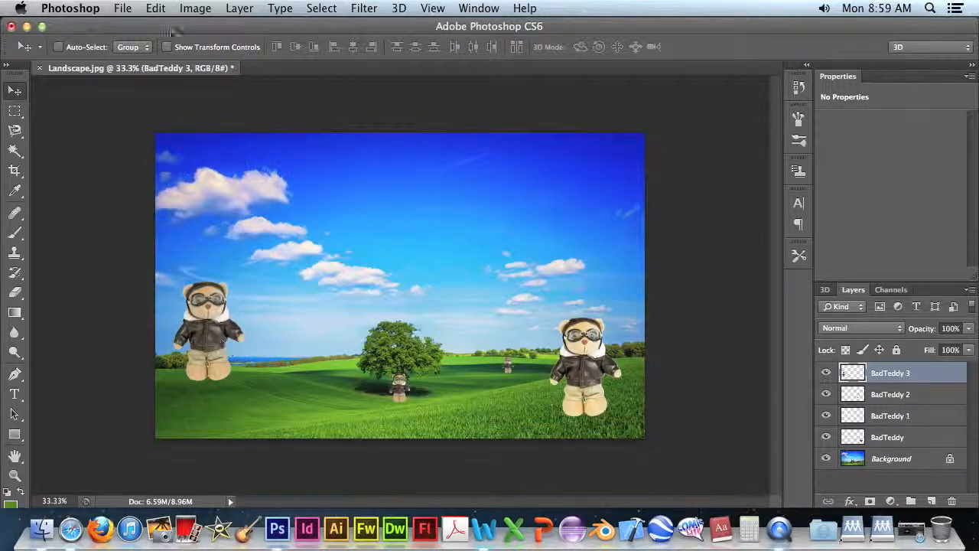
Scale BadTeddy 3 proportionally to about 32%, standing it on the hill by the far-left trees, and apply the transform
{"action": "left_click", "coordinate": [195, 8]}
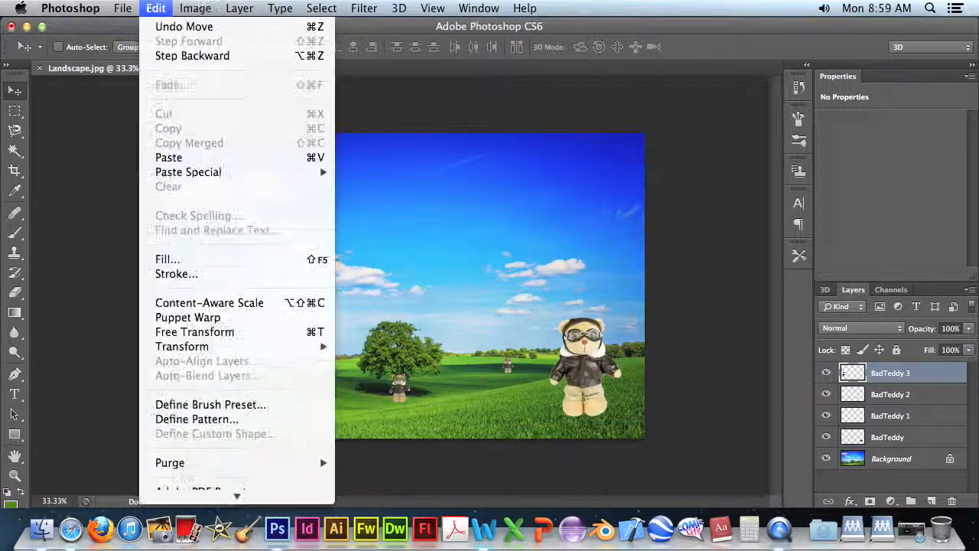
{"action": "mouse_move", "coordinate": [207, 348]}
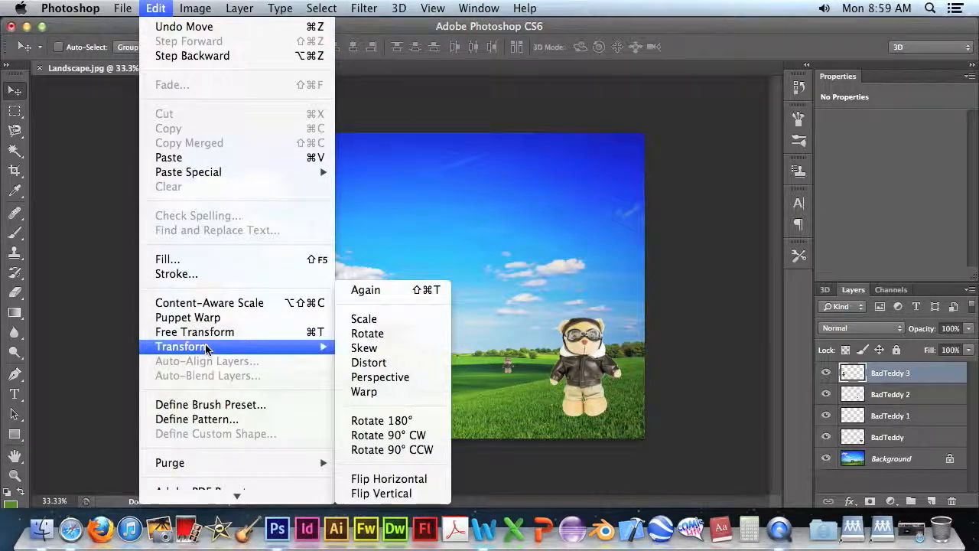
{"action": "left_click", "coordinate": [386, 318]}
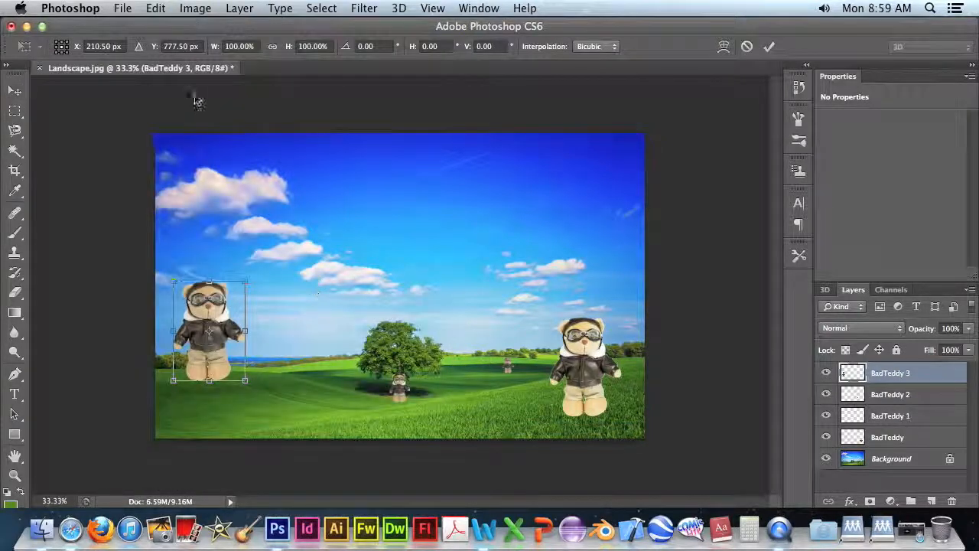
{"action": "left_click", "coordinate": [272, 46]}
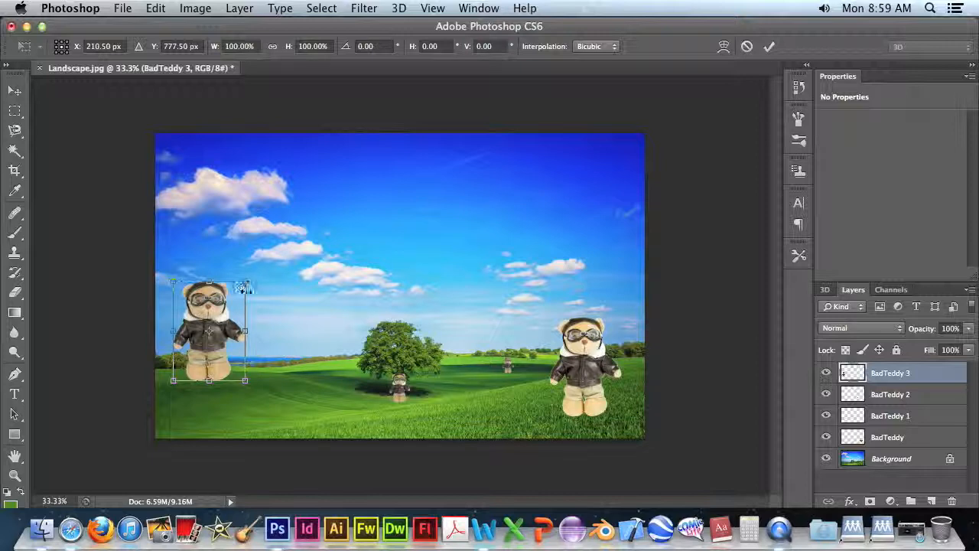
{"action": "left_click_drag", "start_coordinate": [244, 284], "coordinate": [343, 316]}
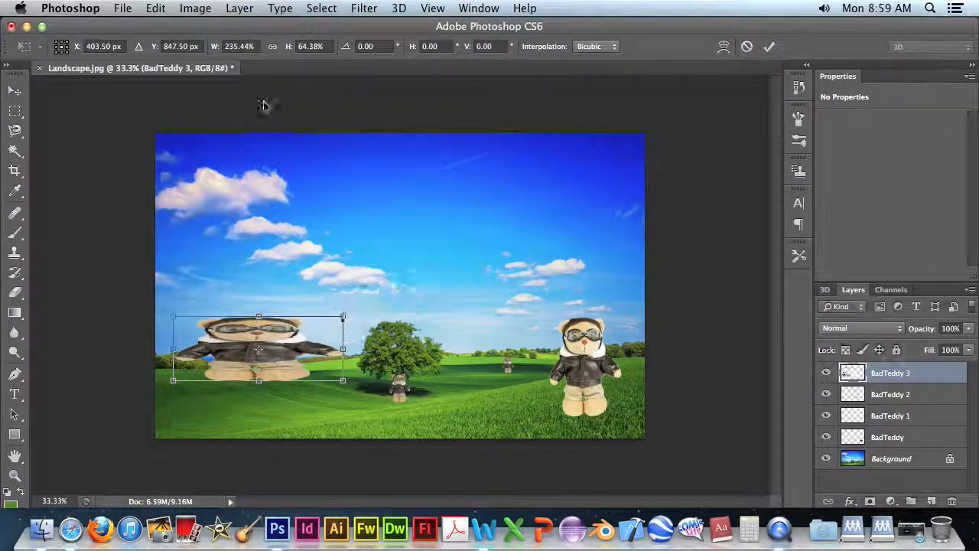
{"action": "left_click", "coordinate": [272, 46]}
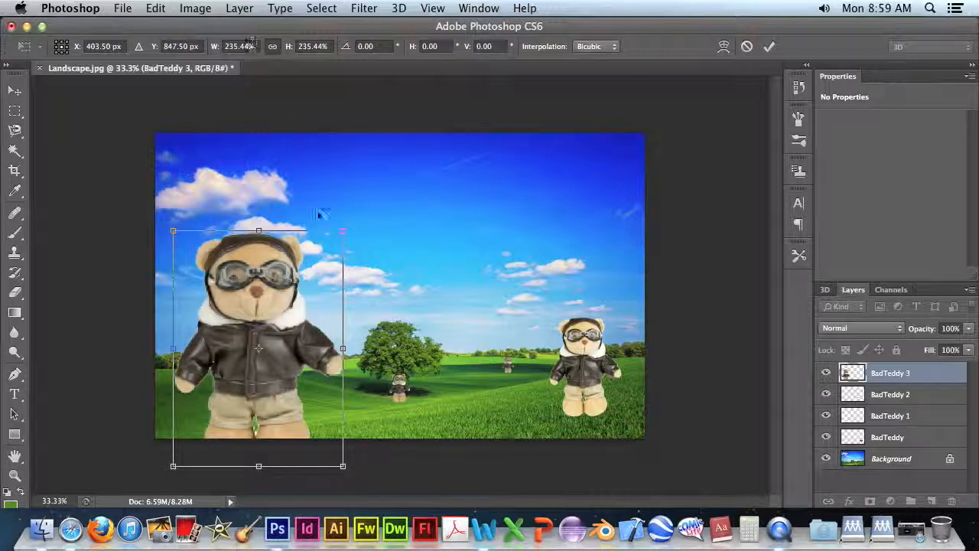
{"action": "left_click_drag", "start_coordinate": [343, 231], "coordinate": [263, 342]}
{"action": "left_click_drag", "start_coordinate": [234, 380], "coordinate": [240, 293]}
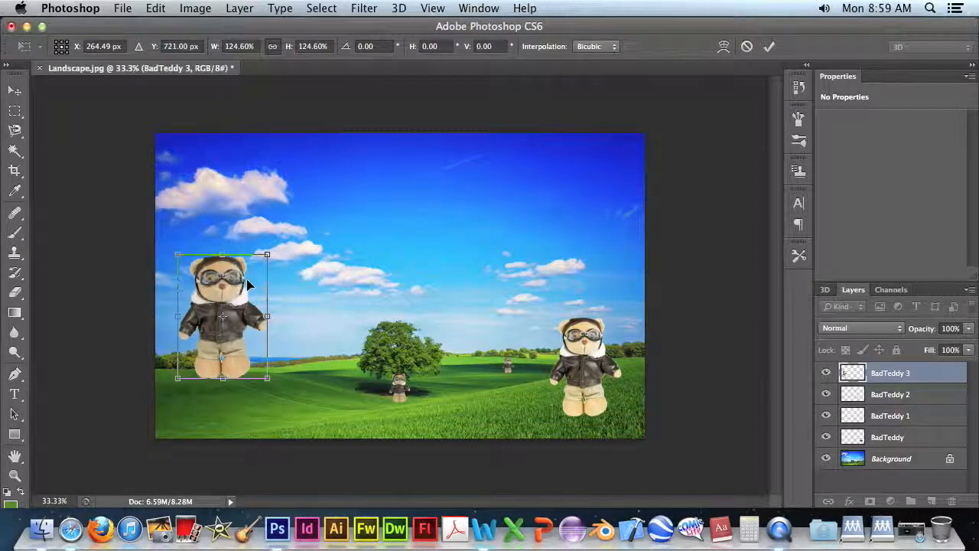
{"action": "left_click_drag", "start_coordinate": [266, 255], "coordinate": [202, 348]}
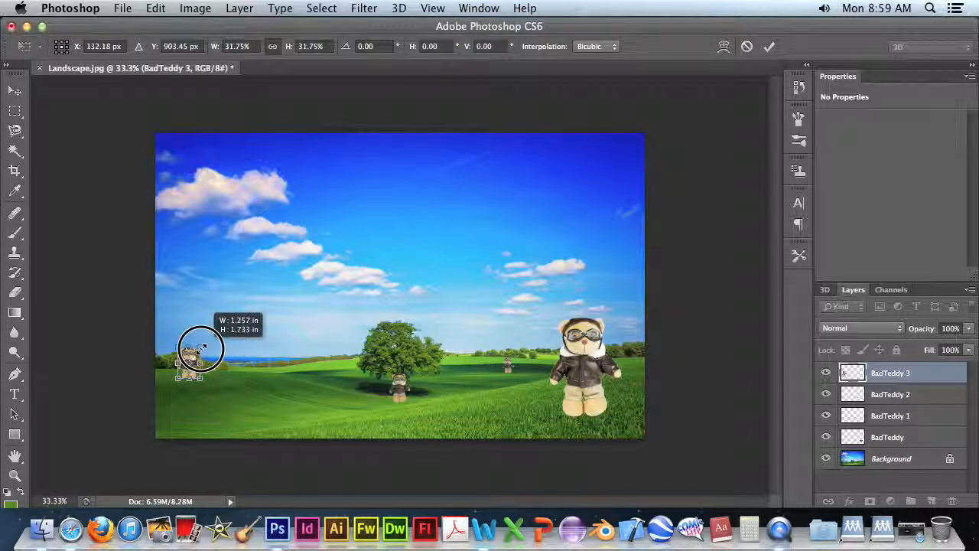
{"action": "left_click_drag", "start_coordinate": [203, 348], "coordinate": [203, 349]}
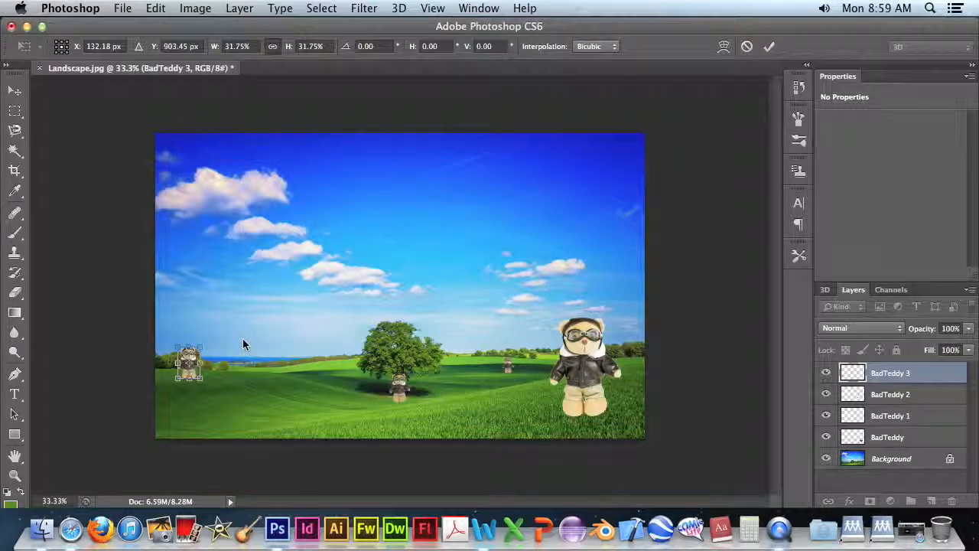
{"action": "left_click", "coordinate": [769, 47]}
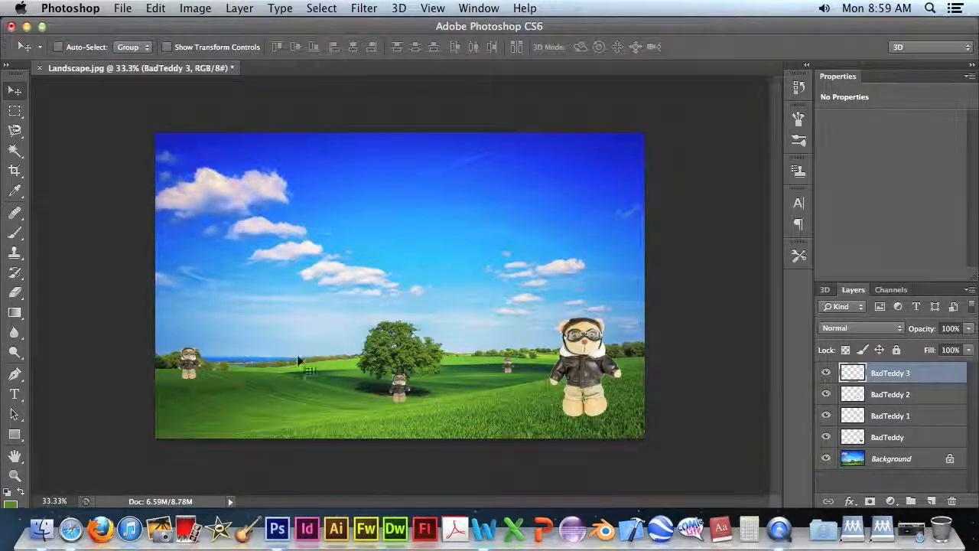
Apply a Brightness/Contrast adjustment to BadTeddy 3 with brightness -61 and contrast -14
{"action": "left_click", "coordinate": [195, 8]}
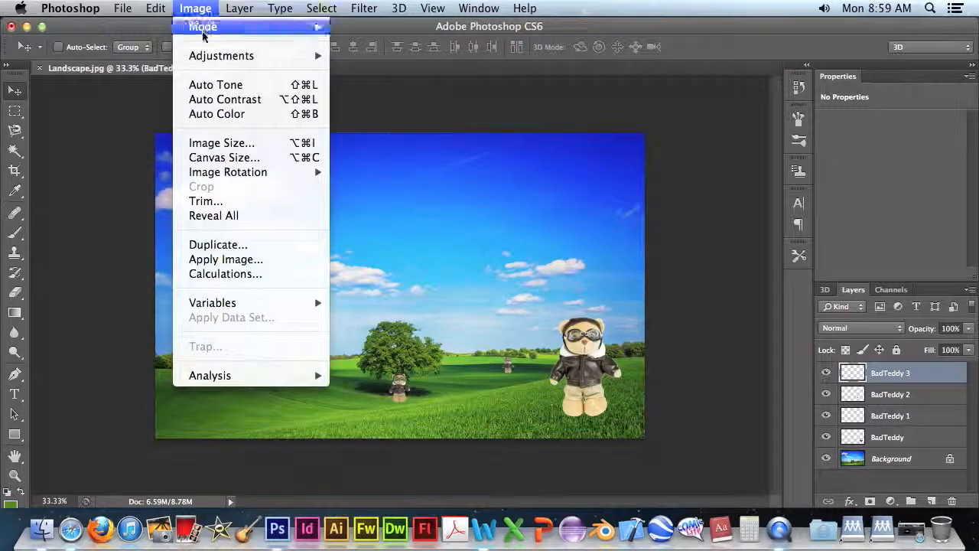
{"action": "mouse_move", "coordinate": [229, 56]}
{"action": "left_click", "coordinate": [359, 61]}
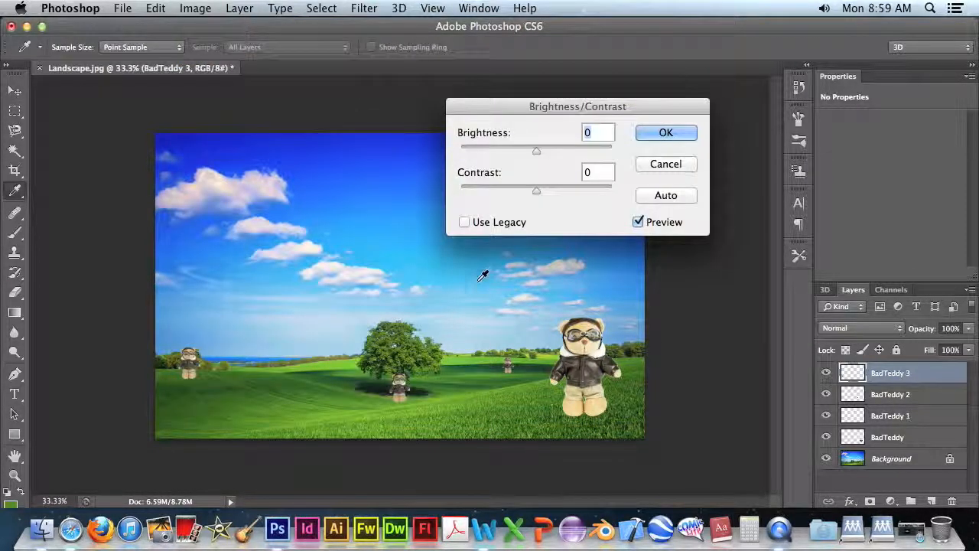
{"action": "left_click_drag", "start_coordinate": [536, 190], "coordinate": [513, 196]}
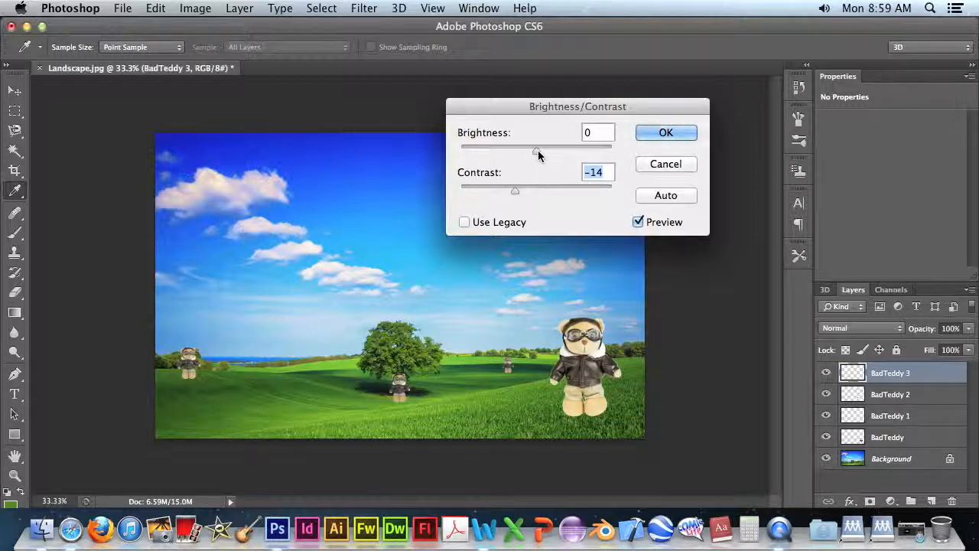
{"action": "left_click_drag", "start_coordinate": [538, 149], "coordinate": [505, 154]}
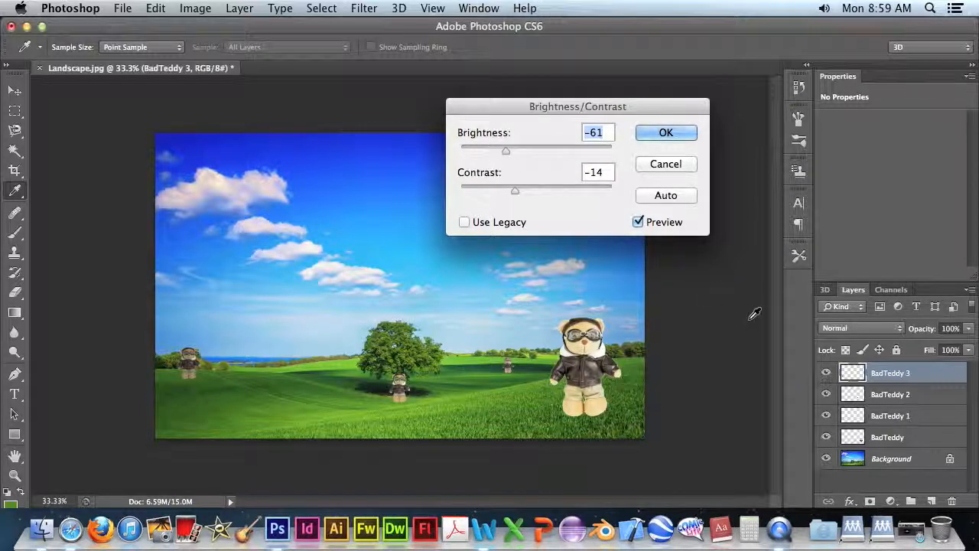
{"action": "left_click", "coordinate": [666, 133]}
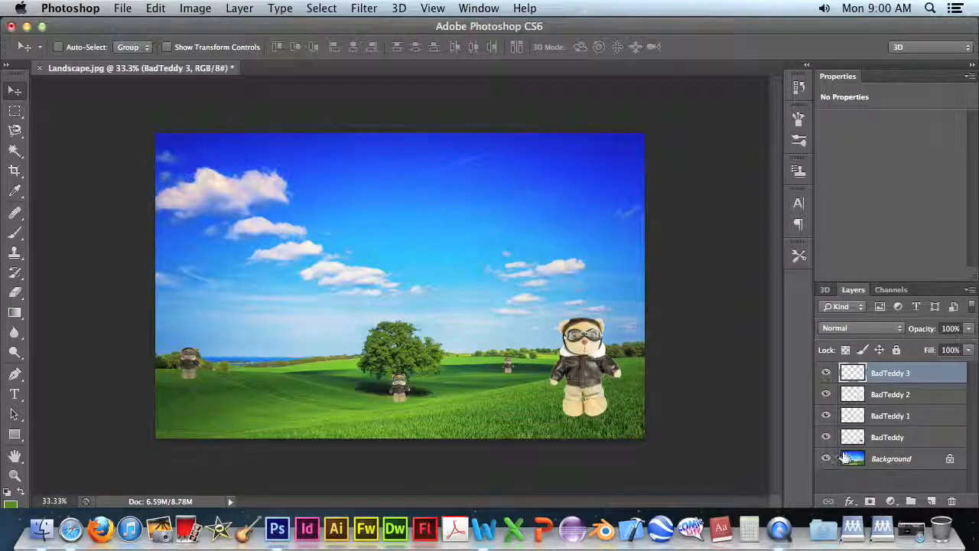
Switch to Finder, place SpaceShip.jpg from the IT 8 folder into the landscape document, and commit the placement
{"action": "key", "text": "ctrl+Up"}
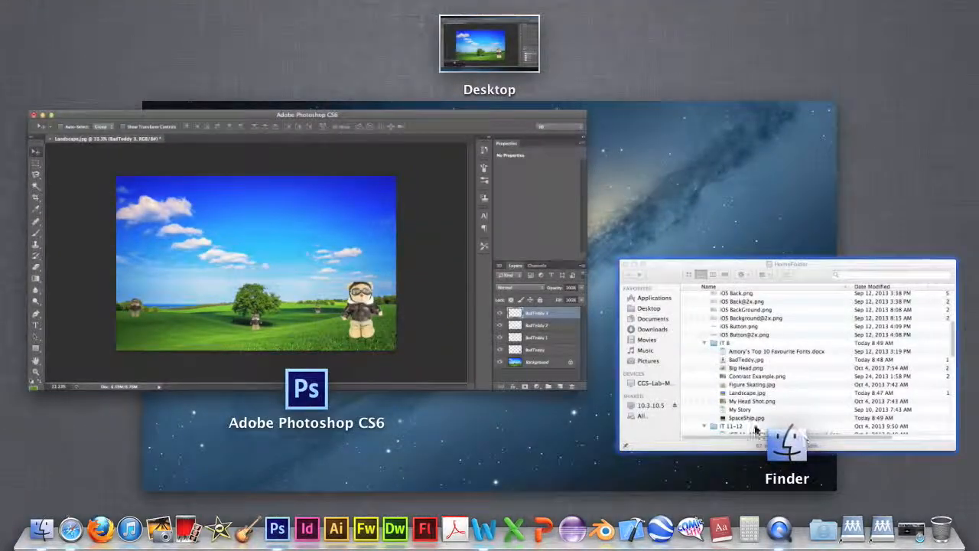
{"action": "left_click", "coordinate": [833, 264]}
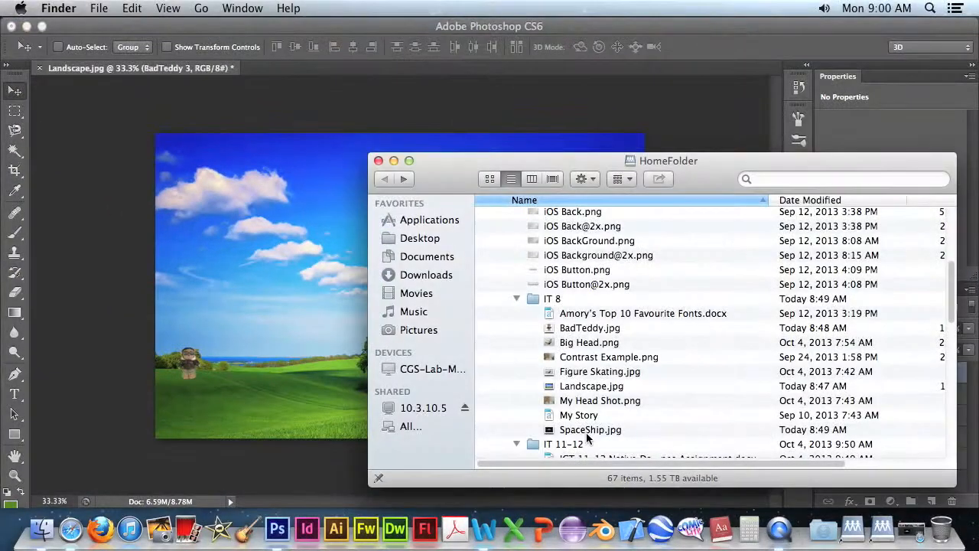
{"action": "left_click_drag", "start_coordinate": [553, 433], "coordinate": [279, 191]}
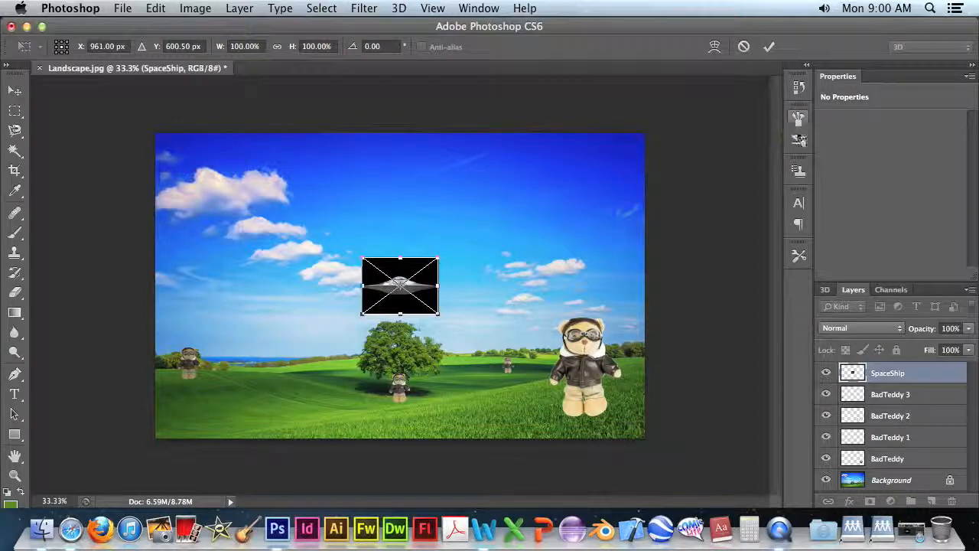
{"action": "key", "text": "Return"}
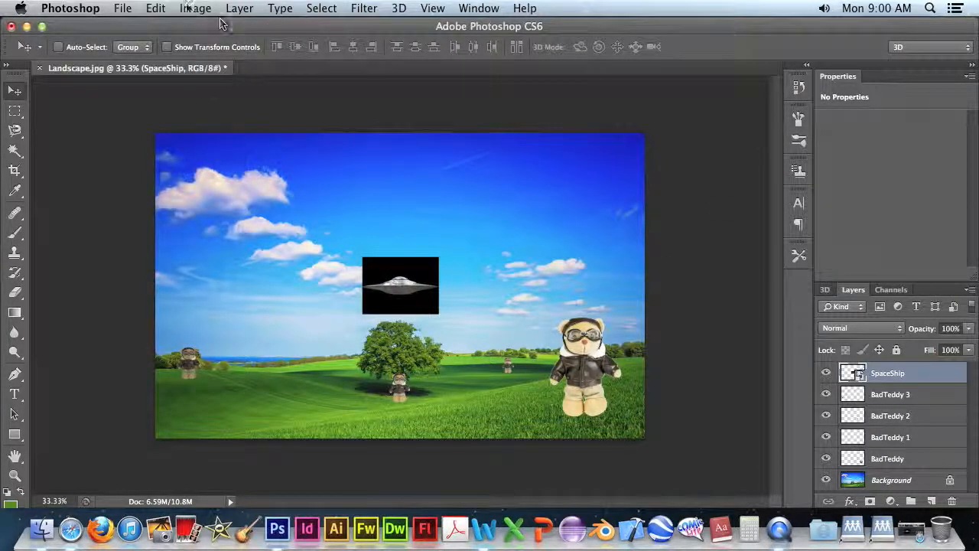
Rasterize the SpaceShip smart object into a regular layer
{"action": "left_click", "coordinate": [196, 8]}
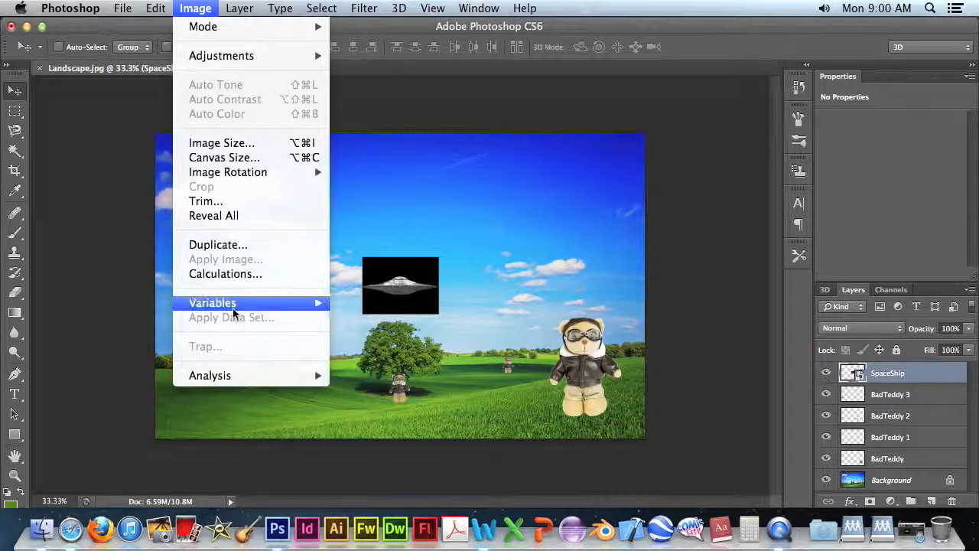
{"action": "mouse_move", "coordinate": [239, 8]}
{"action": "mouse_move", "coordinate": [263, 288]}
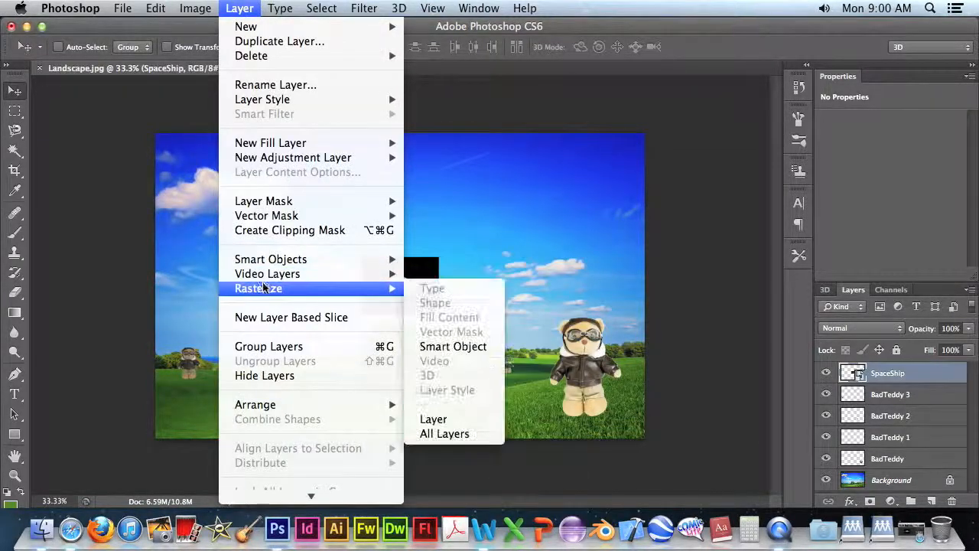
{"action": "left_click", "coordinate": [463, 345]}
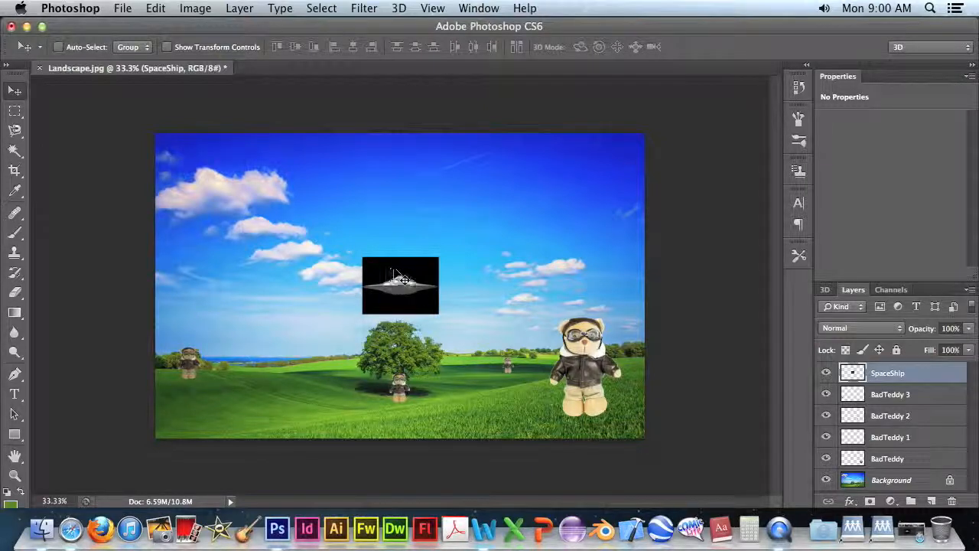
Remove the spaceship's black background using a Magic Wand selection with tolerance 2, and clear the selection
{"action": "left_click", "coordinate": [14, 149]}
{"action": "left_click", "coordinate": [430, 274]}
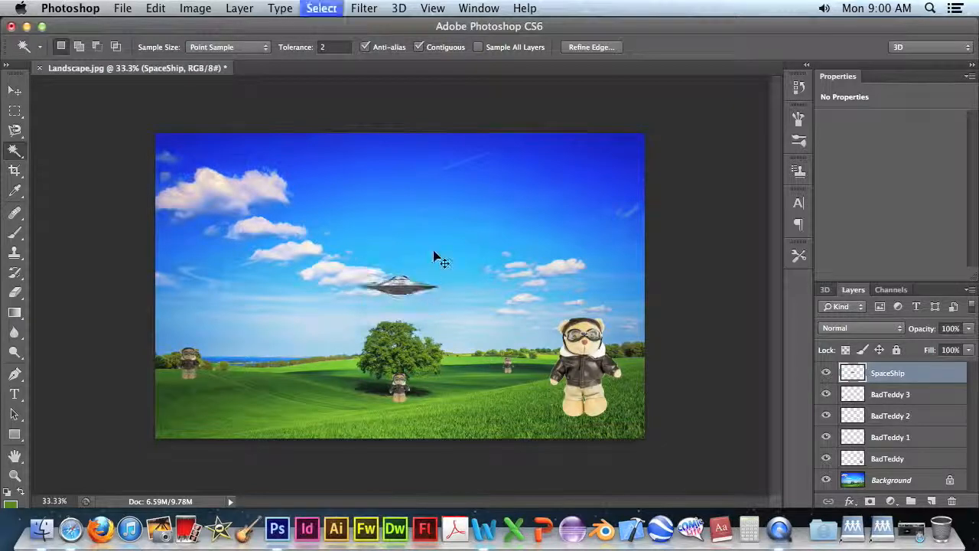
{"action": "key", "text": "super+d"}
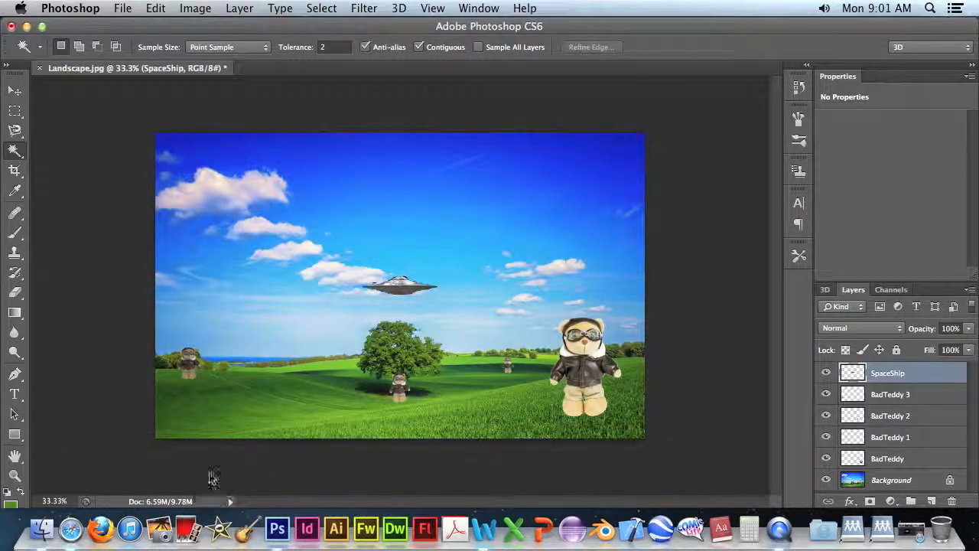
Erase the leftover black fringe and specks around the spaceship's edges with a 32 px hard Eraser brush at 200% zoom
{"action": "left_click", "coordinate": [432, 8]}
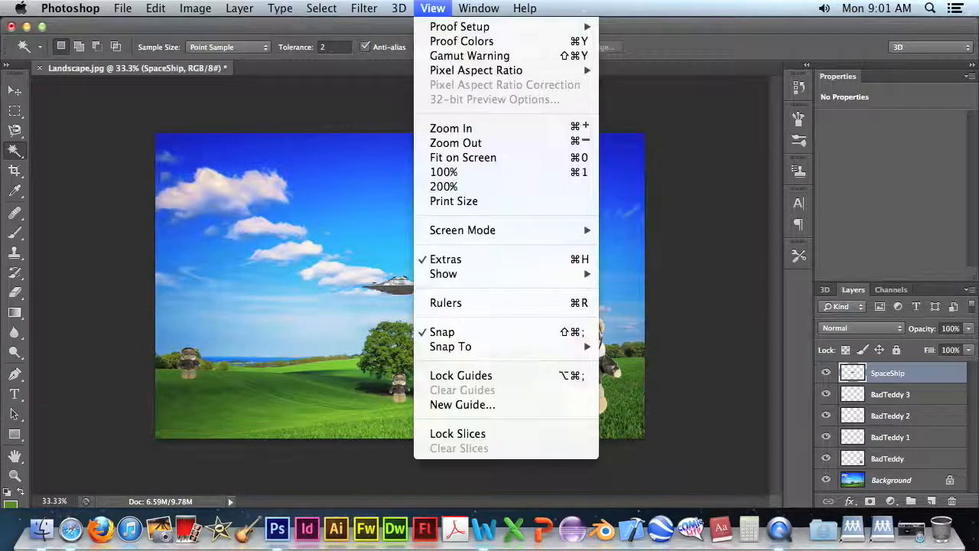
{"action": "left_click", "coordinate": [450, 187]}
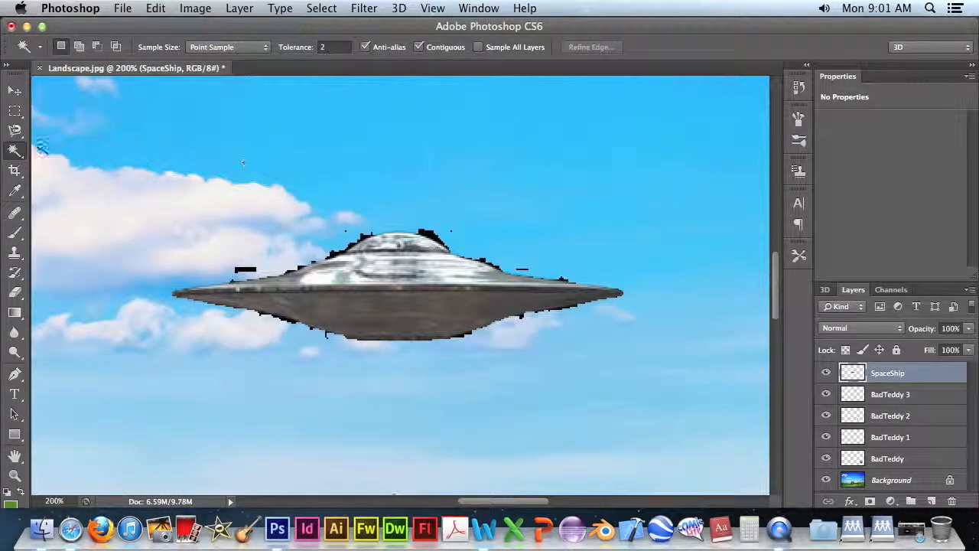
{"action": "left_click", "coordinate": [14, 292]}
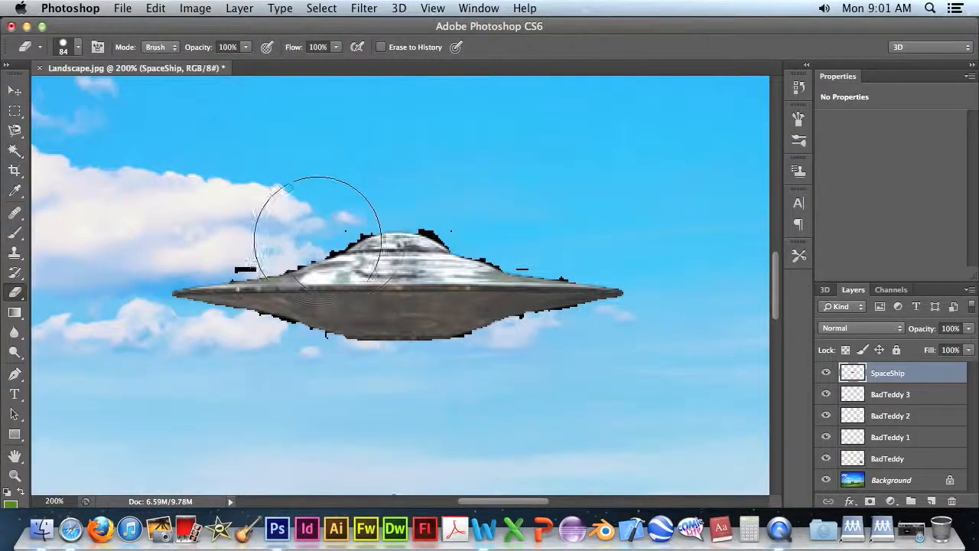
{"action": "left_click", "coordinate": [78, 51]}
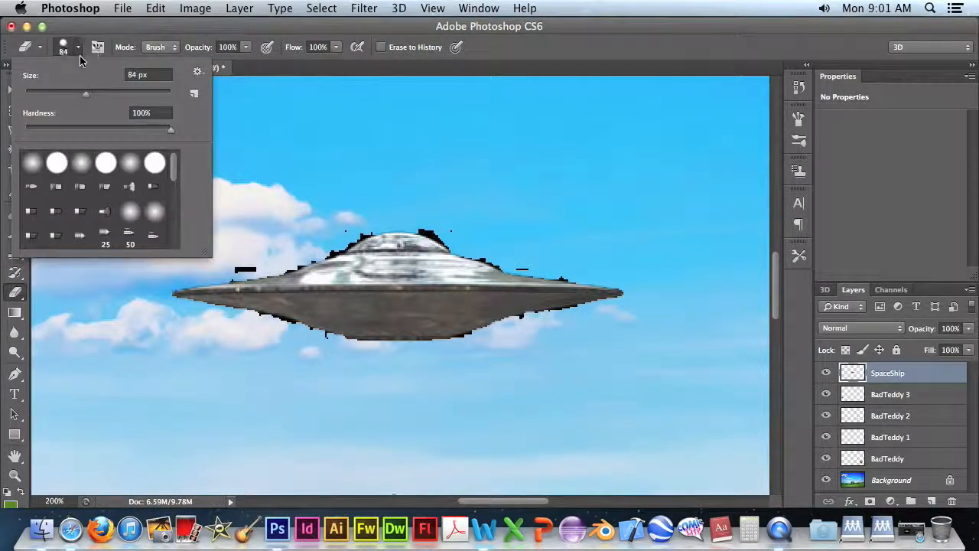
{"action": "left_click_drag", "start_coordinate": [90, 99], "coordinate": [48, 95]}
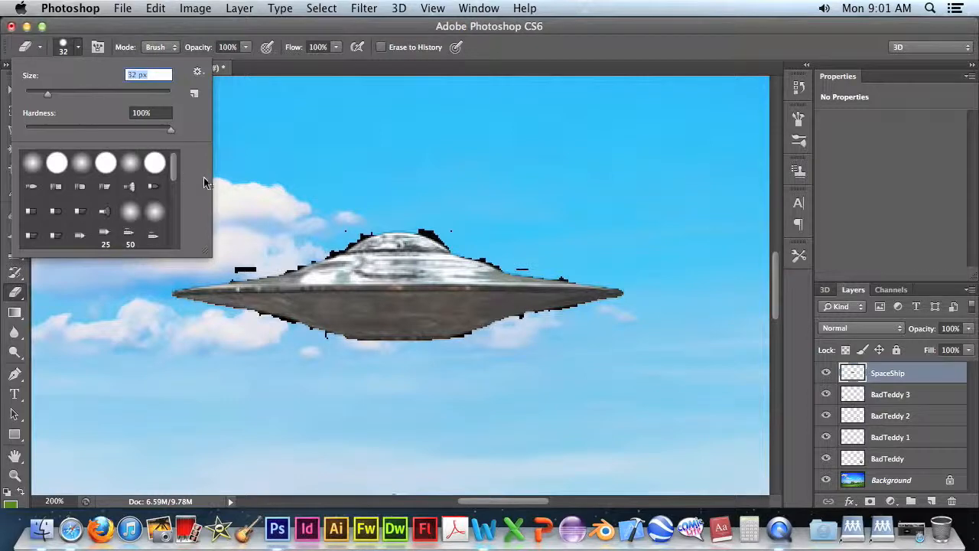
{"action": "left_click", "coordinate": [244, 257]}
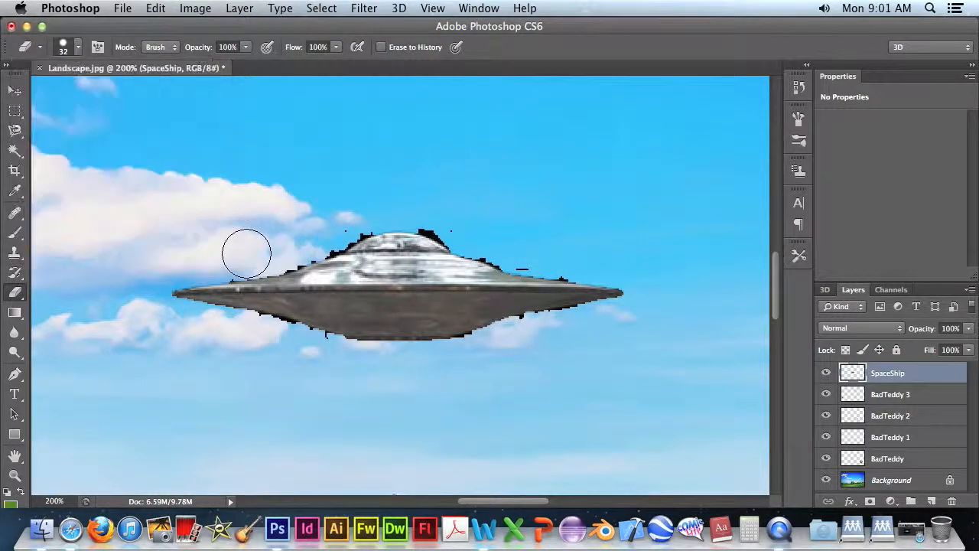
{"action": "left_click_drag", "start_coordinate": [451, 219], "coordinate": [424, 208]}
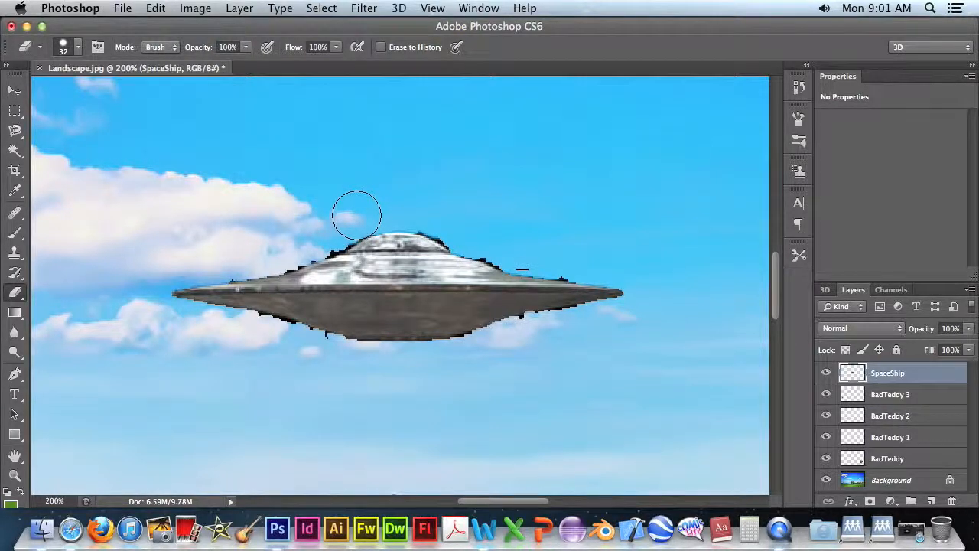
{"action": "mouse_move", "coordinate": [341, 221]}
{"action": "left_mouse_down"}
{"action": "mouse_move", "coordinate": [329, 232]}
{"action": "mouse_move", "coordinate": [306, 227]}
{"action": "mouse_move", "coordinate": [296, 244]}
{"action": "left_mouse_up"}
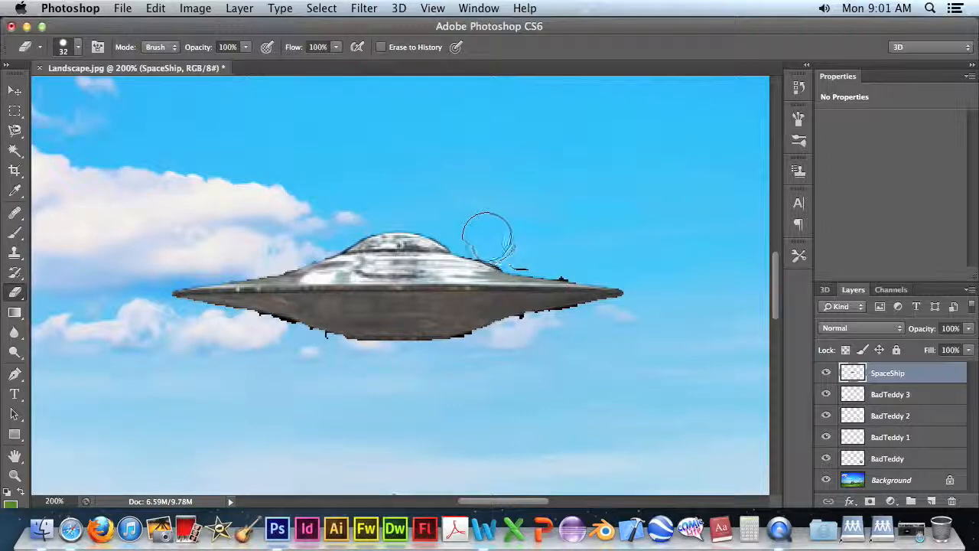
{"action": "left_click_drag", "start_coordinate": [504, 244], "coordinate": [563, 255]}
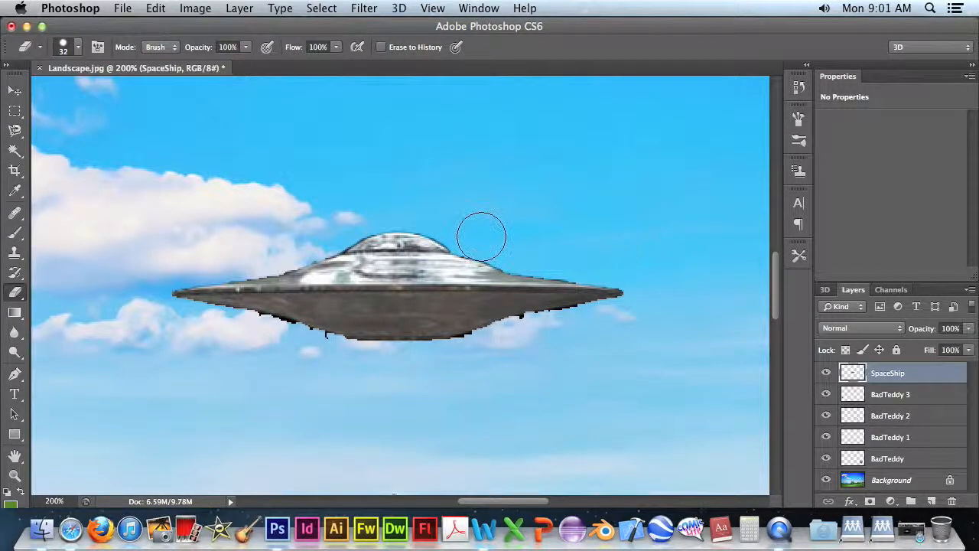
{"action": "left_click_drag", "start_coordinate": [533, 336], "coordinate": [541, 331]}
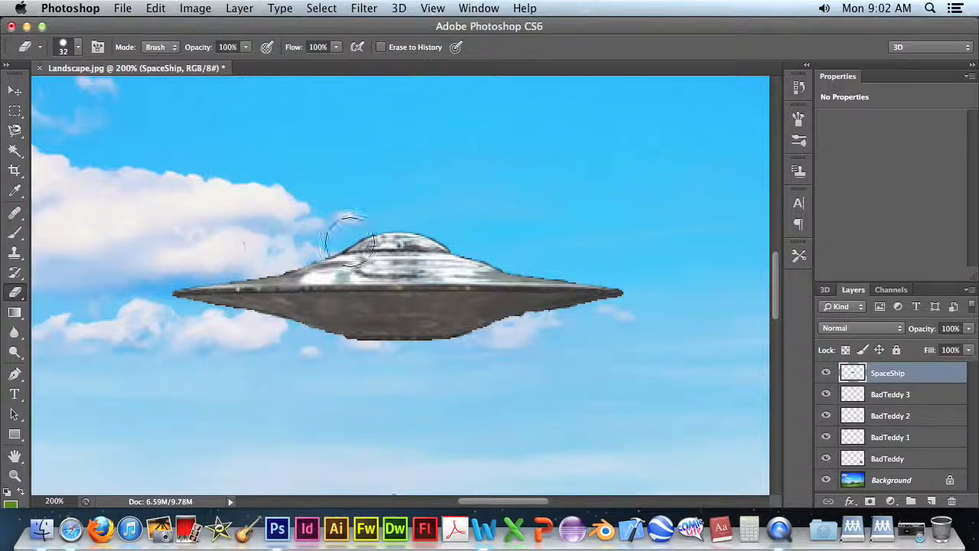
{"action": "mouse_move", "coordinate": [280, 248]}
{"action": "left_mouse_down"}
{"action": "mouse_move", "coordinate": [301, 221]}
{"action": "mouse_move", "coordinate": [333, 230]}
{"action": "left_mouse_up"}
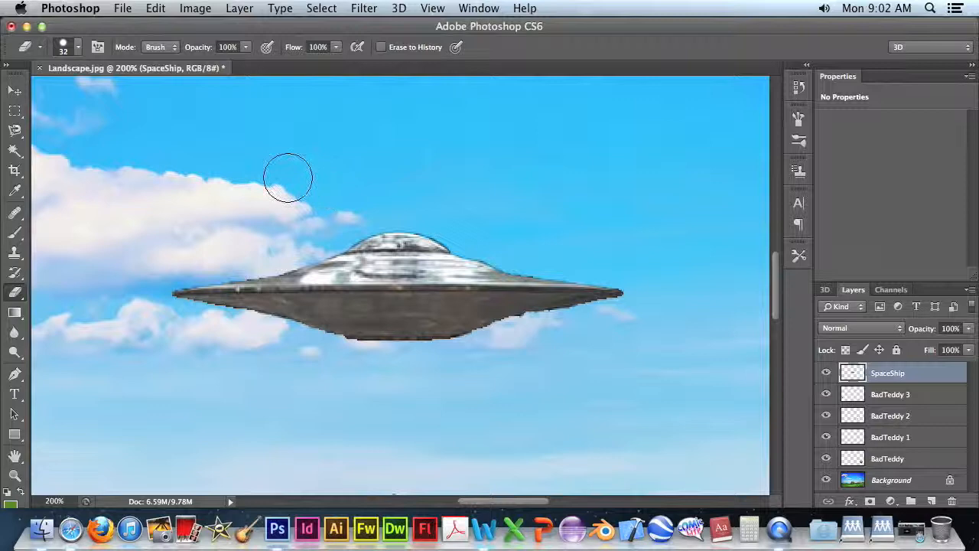
Move the spaceship from above the tree to the upper-right part of the sky, above the large teddy bear
{"action": "left_click", "coordinate": [446, 9]}
{"action": "left_click", "coordinate": [455, 155]}
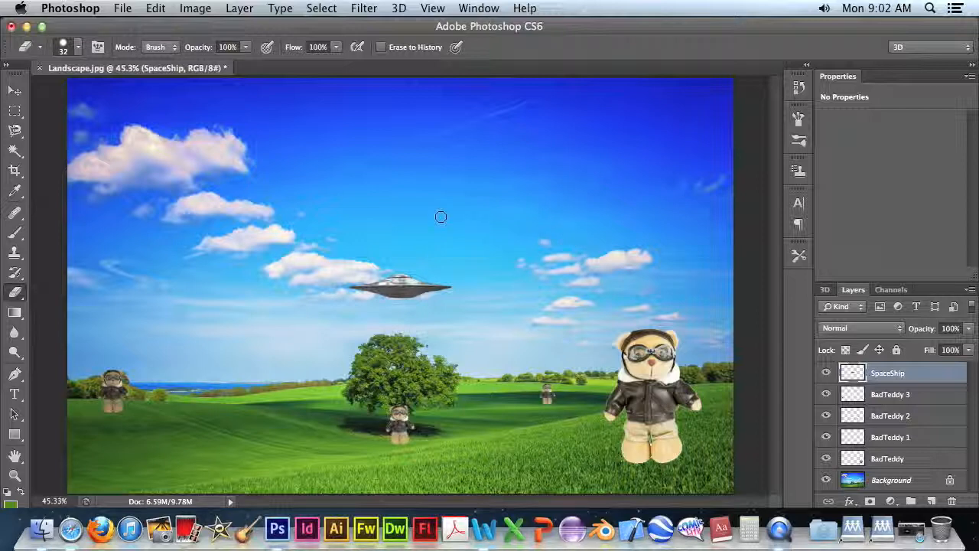
{"action": "key", "text": "v"}
{"action": "mouse_move", "coordinate": [412, 287]}
{"action": "left_mouse_down"}
{"action": "mouse_move", "coordinate": [511, 197]}
{"action": "mouse_move", "coordinate": [571, 176]}
{"action": "mouse_move", "coordinate": [568, 165]}
{"action": "mouse_move", "coordinate": [580, 162]}
{"action": "left_mouse_up"}
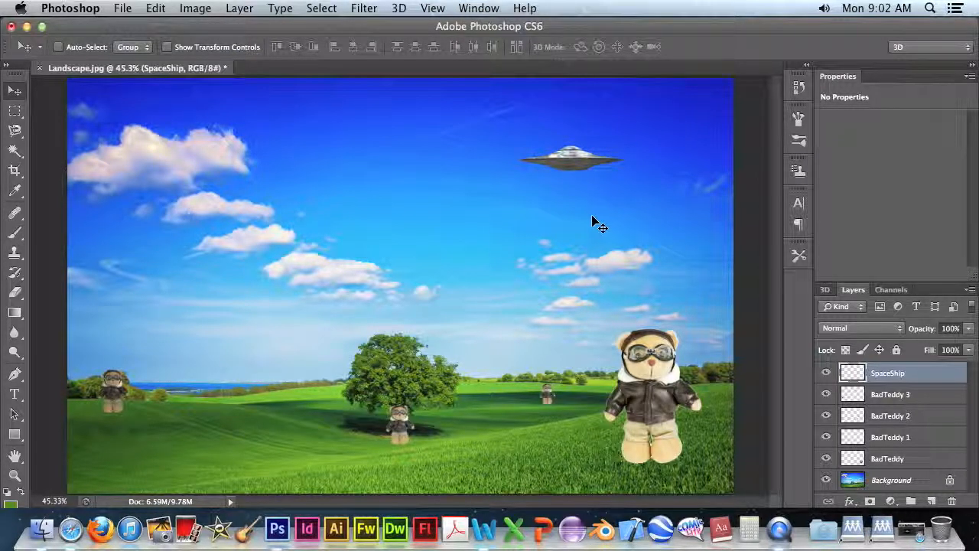
Duplicate the SpaceShip layer and move the copy to the left side of the sky, below the clouds
{"action": "right_click", "coordinate": [901, 375]}
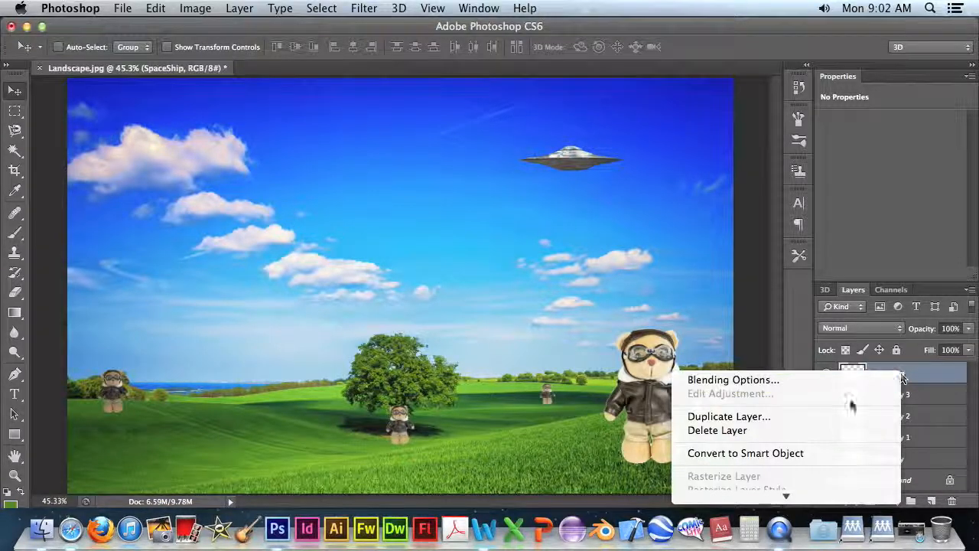
{"action": "left_click", "coordinate": [824, 416]}
{"action": "left_click", "coordinate": [889, 325]}
{"action": "left_click_drag", "start_coordinate": [579, 164], "coordinate": [191, 289]}
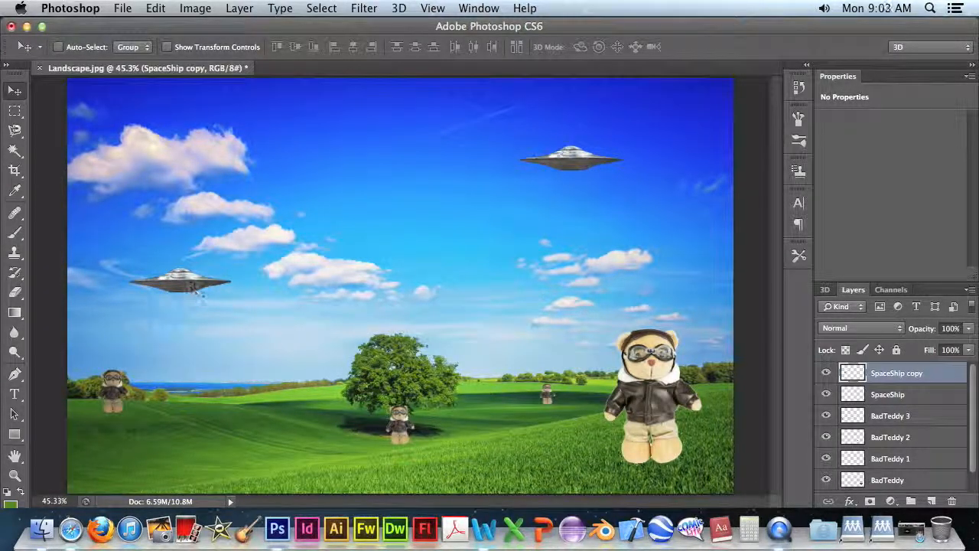
Scale the SpaceShip copy down proportionally to about 65% and commit the transform
{"action": "left_click", "coordinate": [195, 7]}
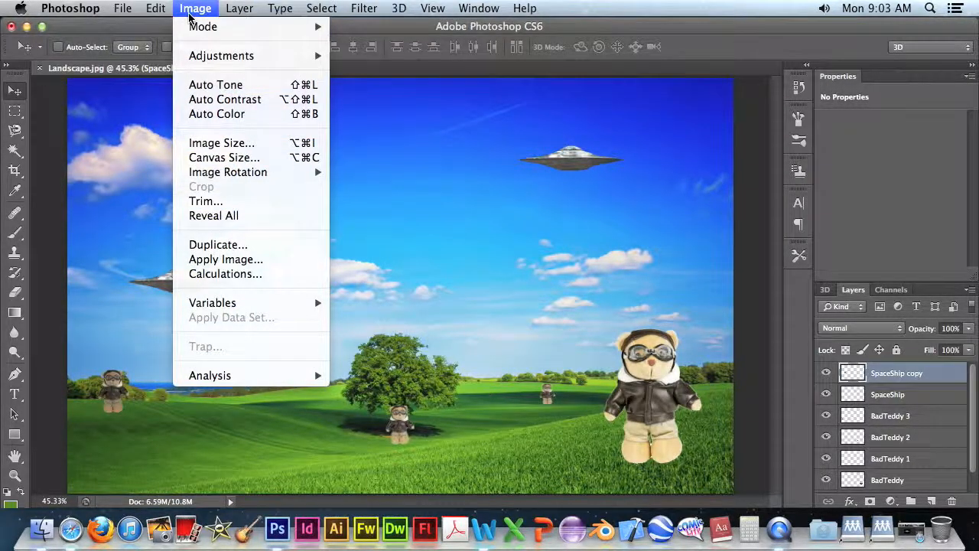
{"action": "mouse_move", "coordinate": [156, 8]}
{"action": "mouse_move", "coordinate": [177, 348]}
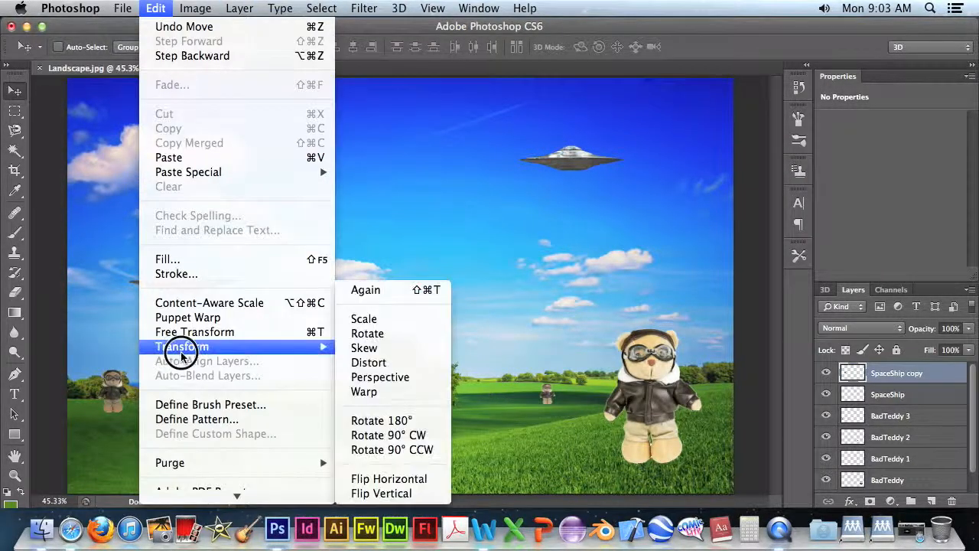
{"action": "left_click", "coordinate": [363, 318]}
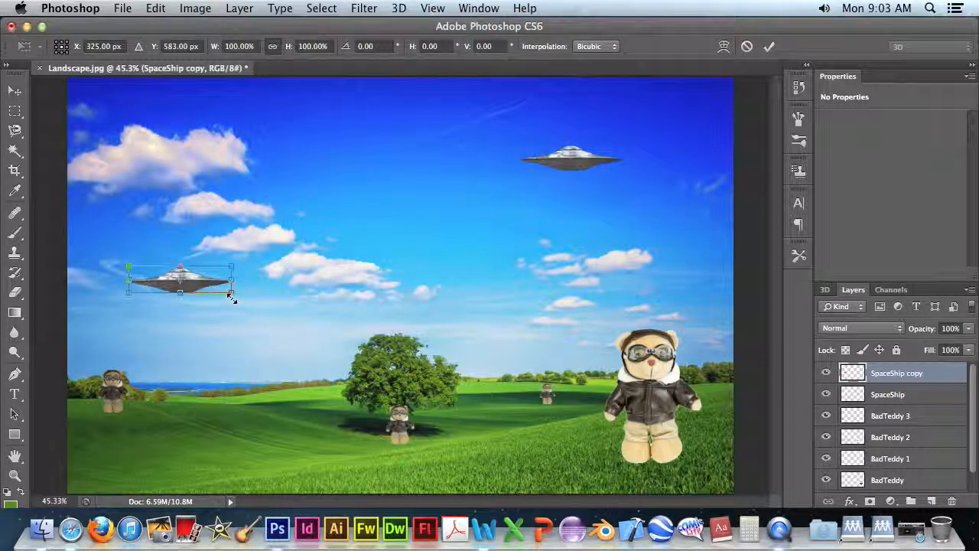
{"action": "left_click_drag", "start_coordinate": [231, 298], "coordinate": [196, 283]}
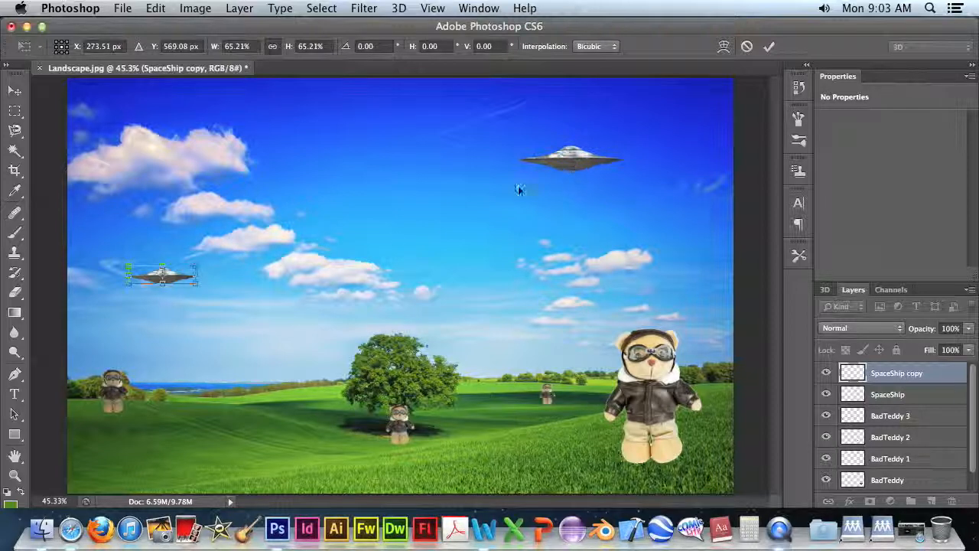
{"action": "key", "text": "Return"}
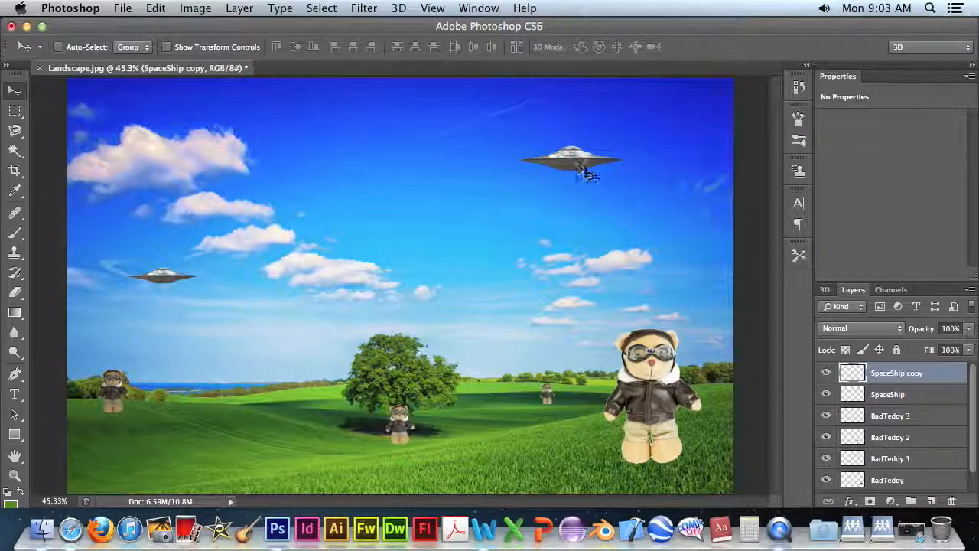
Rotate the original SpaceShip layer counterclockwise to about -6° with Free Transform and commit it
{"action": "left_click", "coordinate": [888, 397]}
{"action": "left_click", "coordinate": [157, 9]}
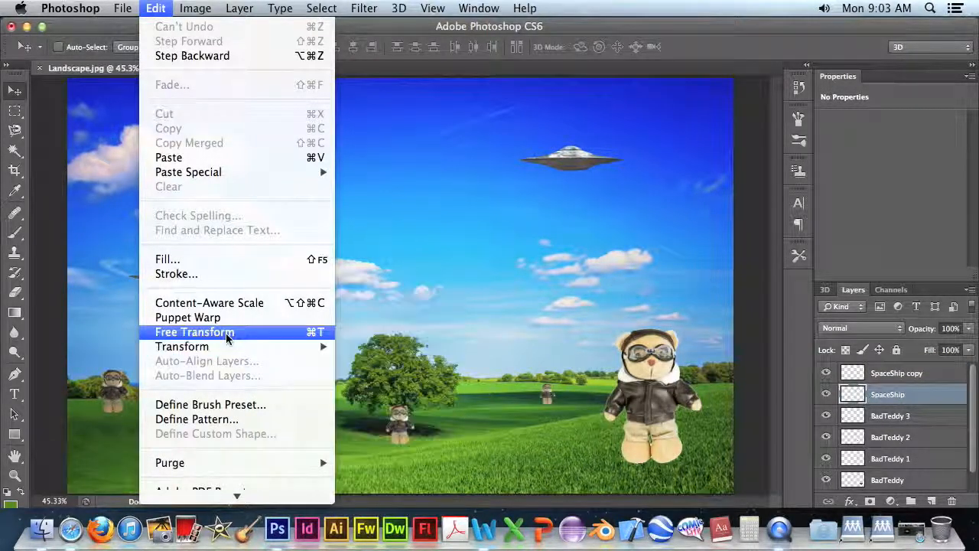
{"action": "left_click", "coordinate": [195, 332]}
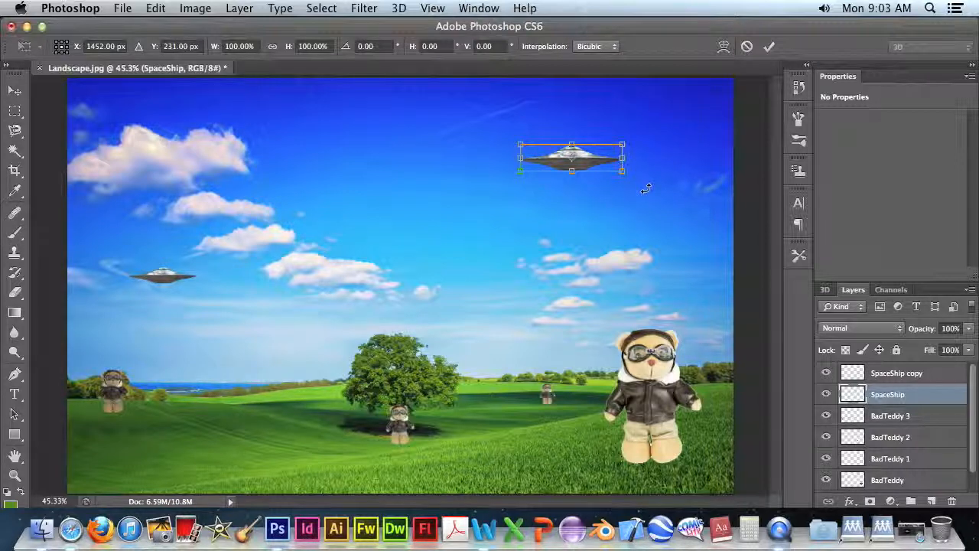
{"action": "left_click_drag", "start_coordinate": [645, 189], "coordinate": [650, 178]}
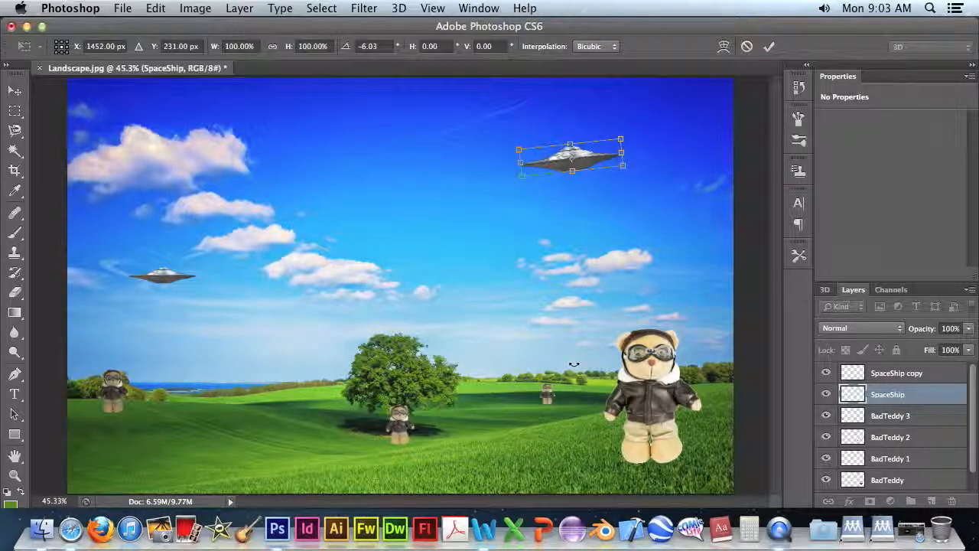
{"action": "key", "text": "Return"}
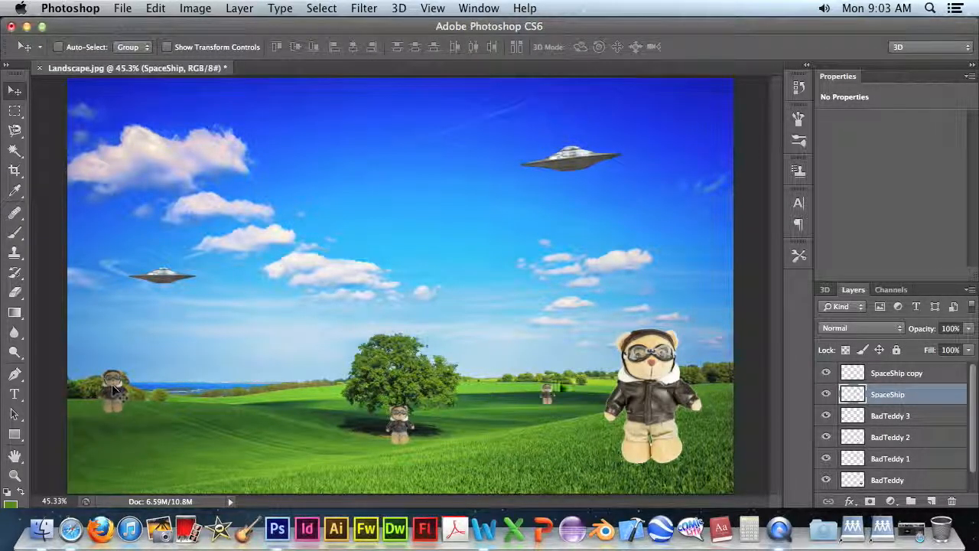
Rotate the BadTeddy 3 layer clockwise by about 5.2° with Free Transform and commit it
{"action": "left_click", "coordinate": [921, 417]}
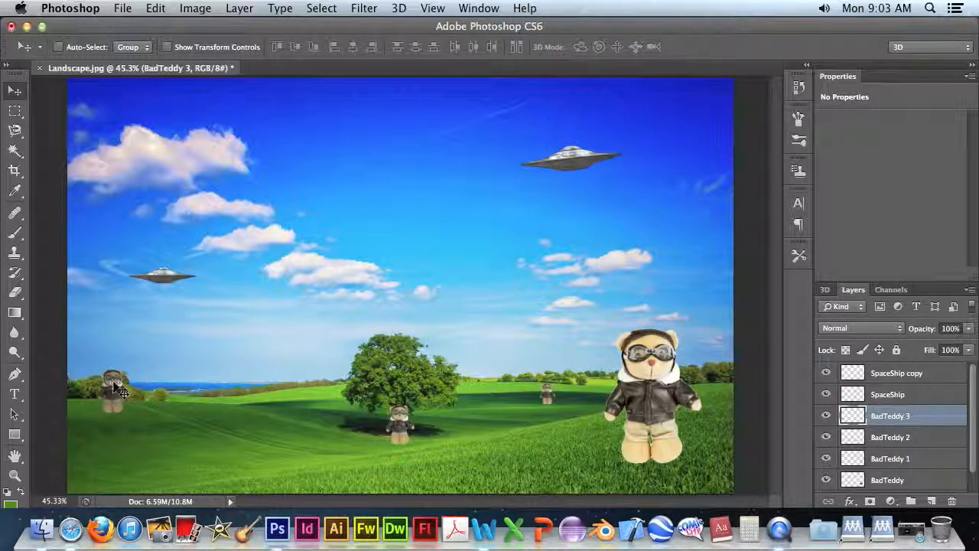
{"action": "left_click", "coordinate": [121, 7]}
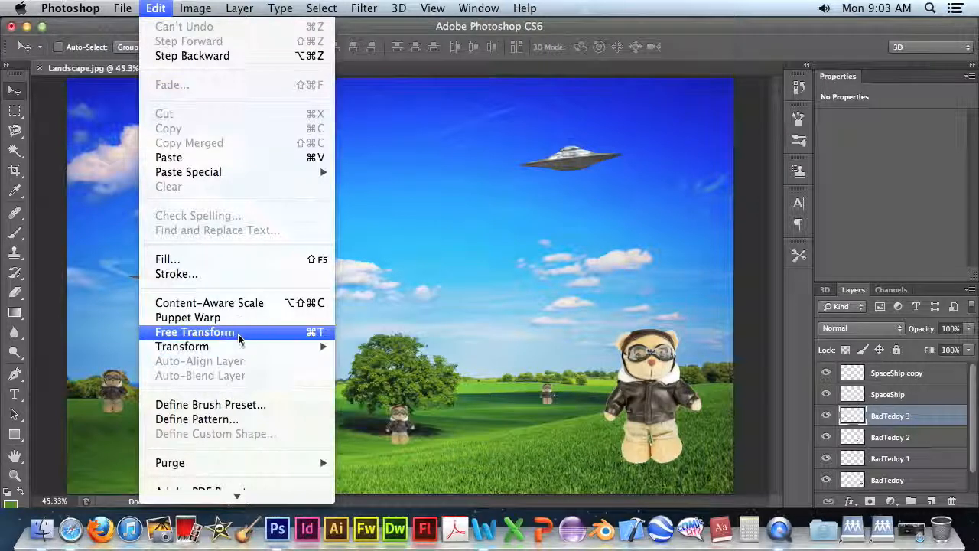
{"action": "left_click", "coordinate": [194, 332]}
{"action": "left_click_drag", "start_coordinate": [91, 349], "coordinate": [95, 348]}
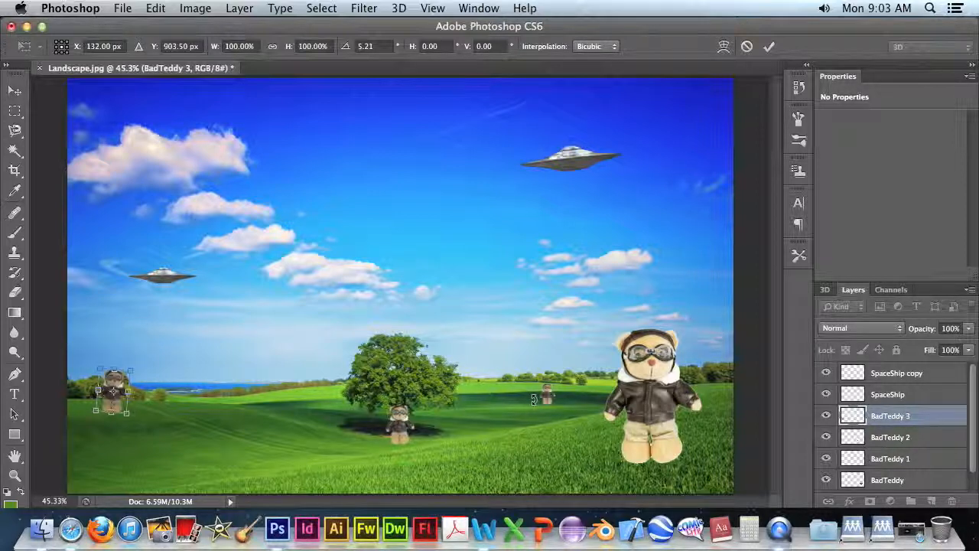
{"action": "key", "text": "Return"}
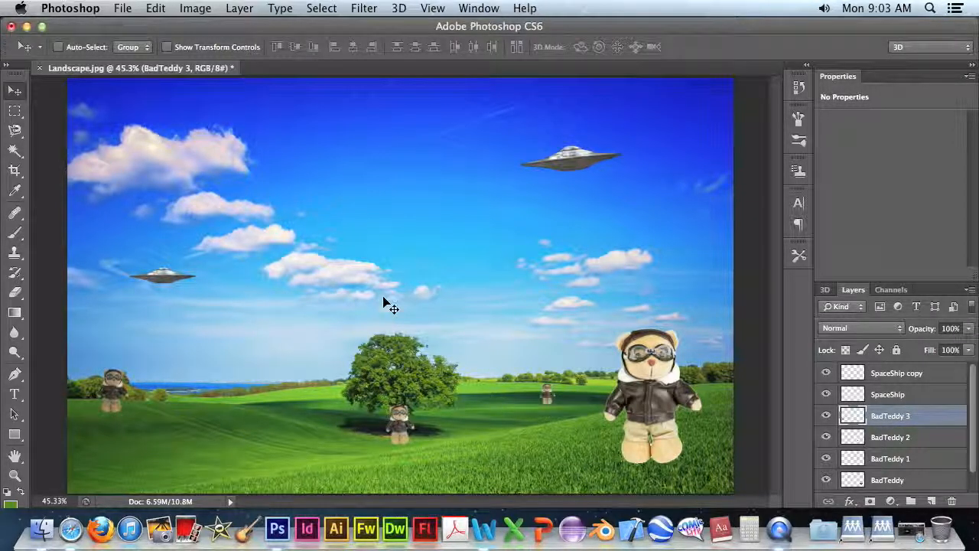